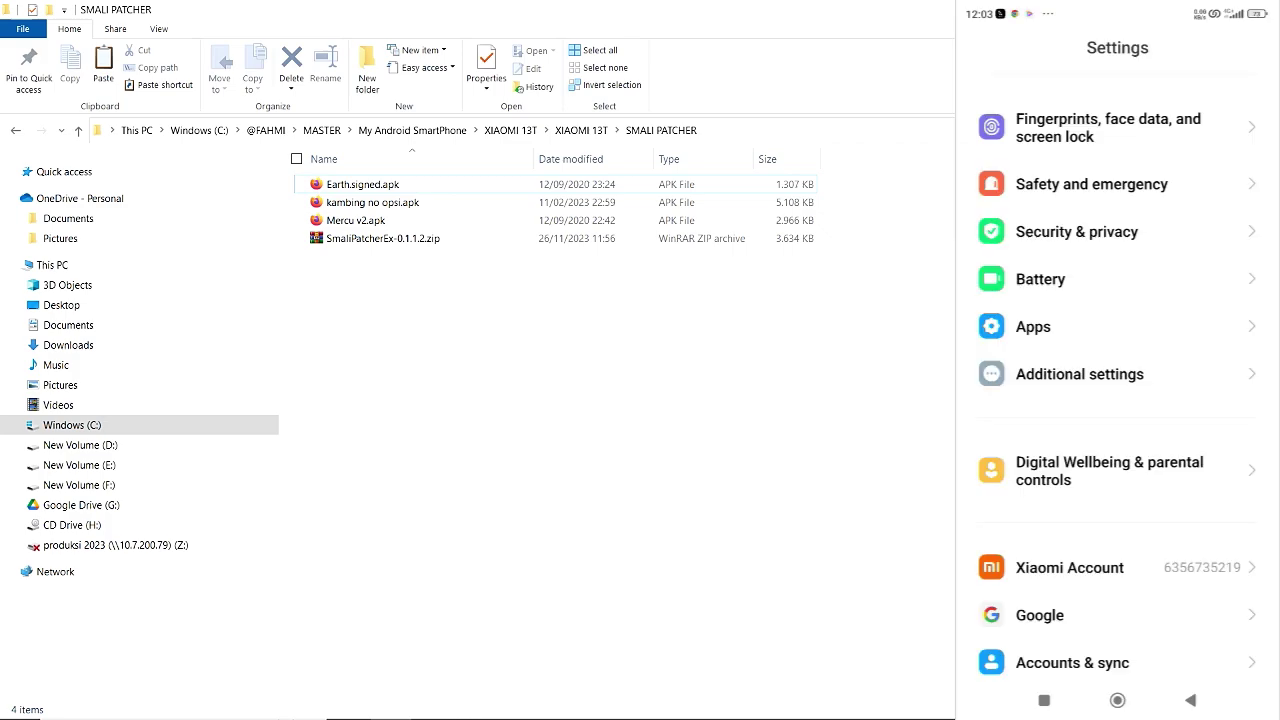
# Review the phone's MIUI and Android version details on the About phone page and leave the page.
pyautogui.scroll(5, 1117, 380)
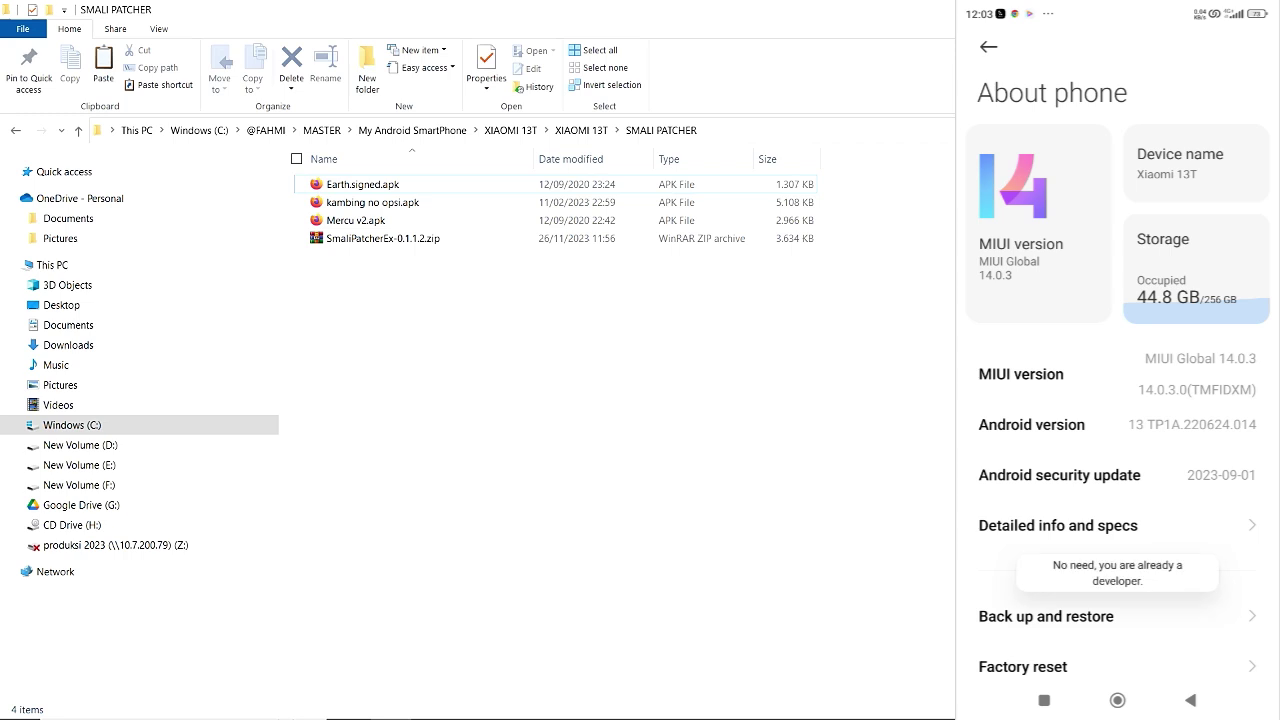
pyautogui.scroll(-2, 1117, 420)
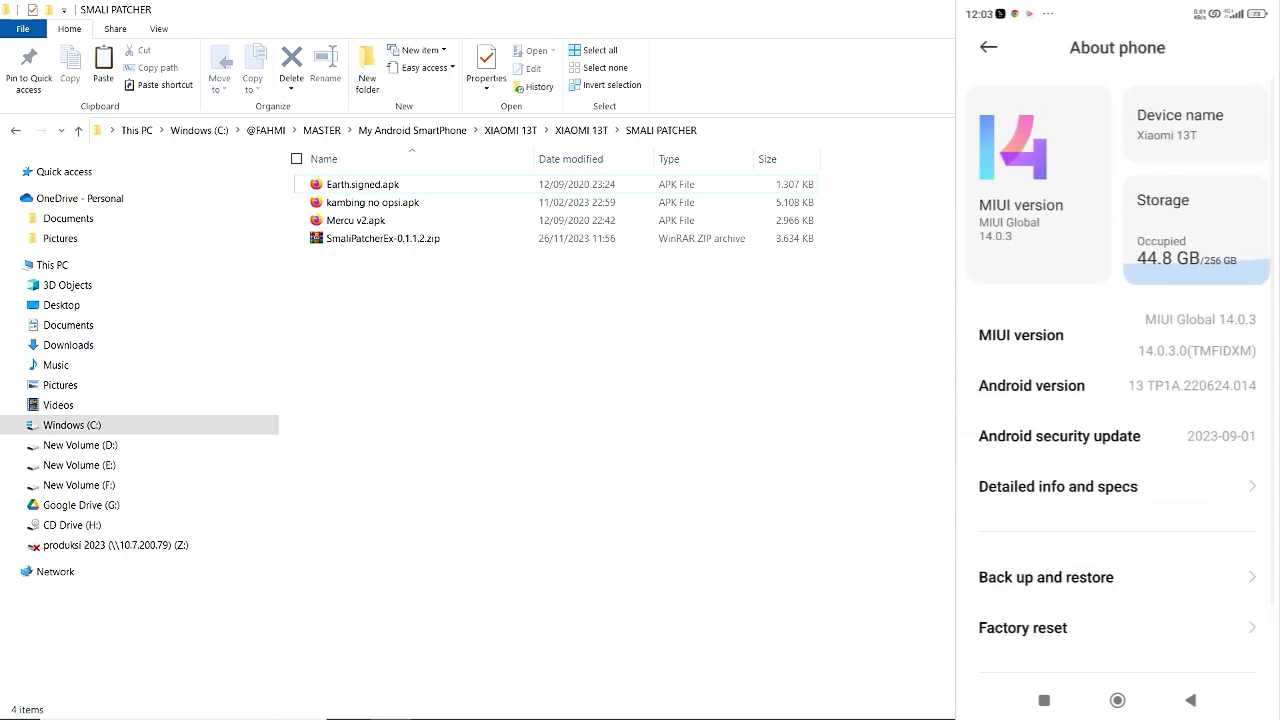
pyautogui.click(1190, 700)
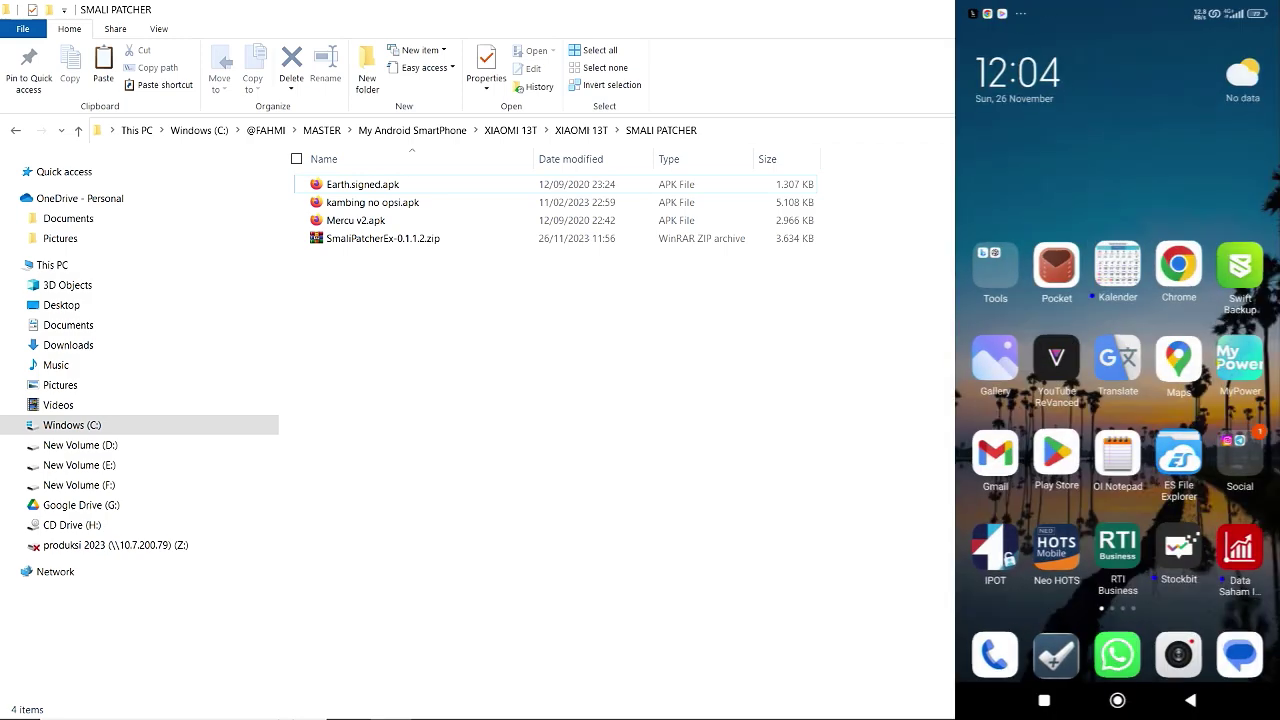
# Extract SmaliPatcherEx-0.1.1.2.zip into its own folder and open the extracted SmaliPatcherEx-0.1.1.2 folder.
pyautogui.click(383, 238)
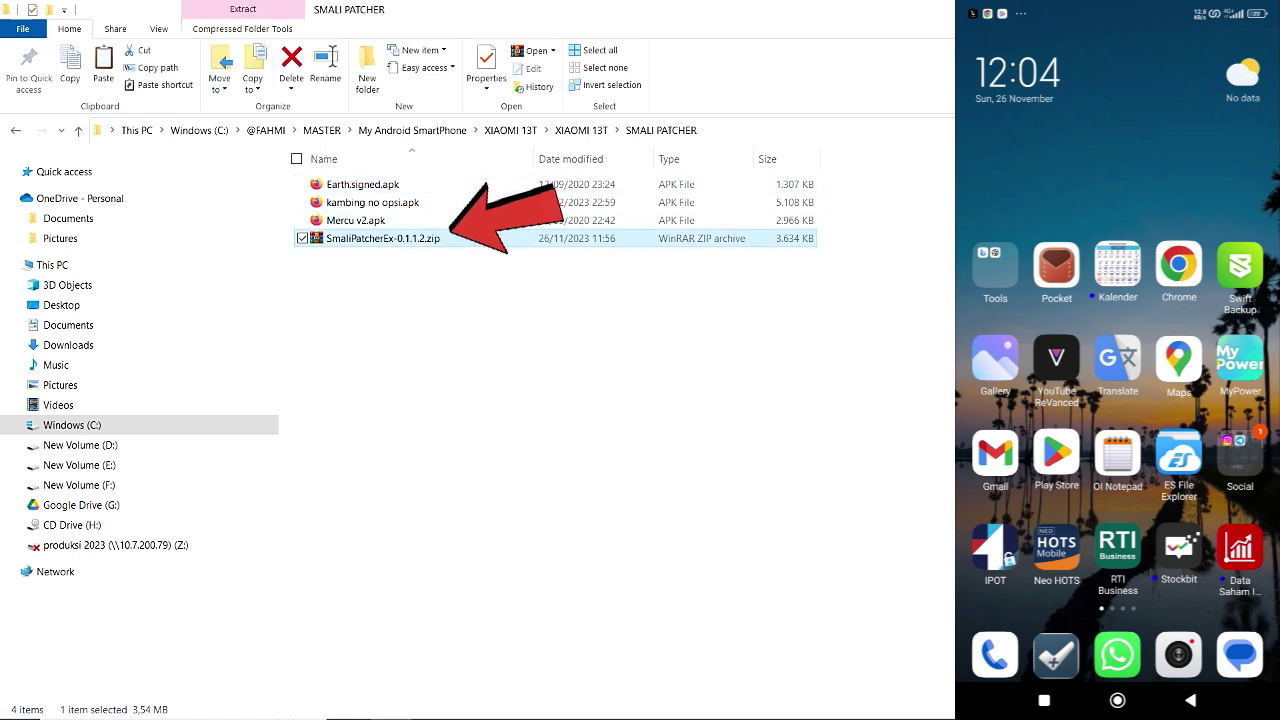
pyautogui.rightClick(405, 240)
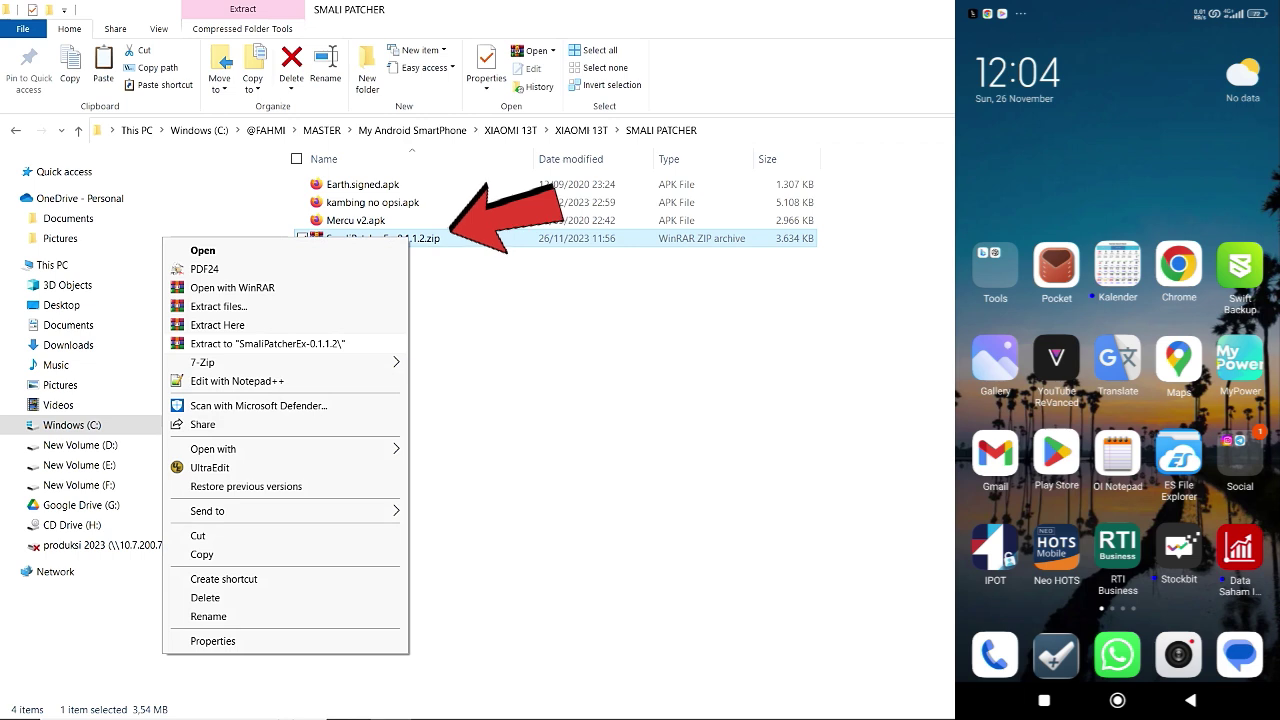
pyautogui.click(267, 343)
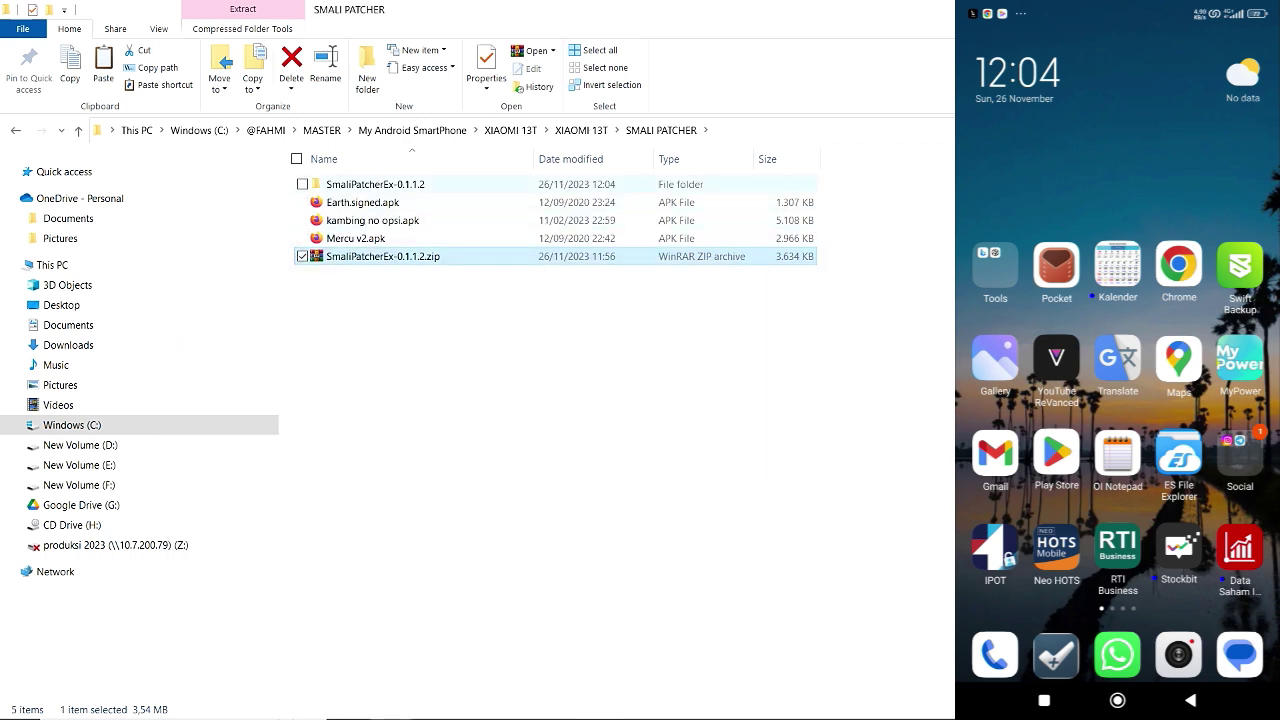
pyautogui.doubleClick(375, 184)
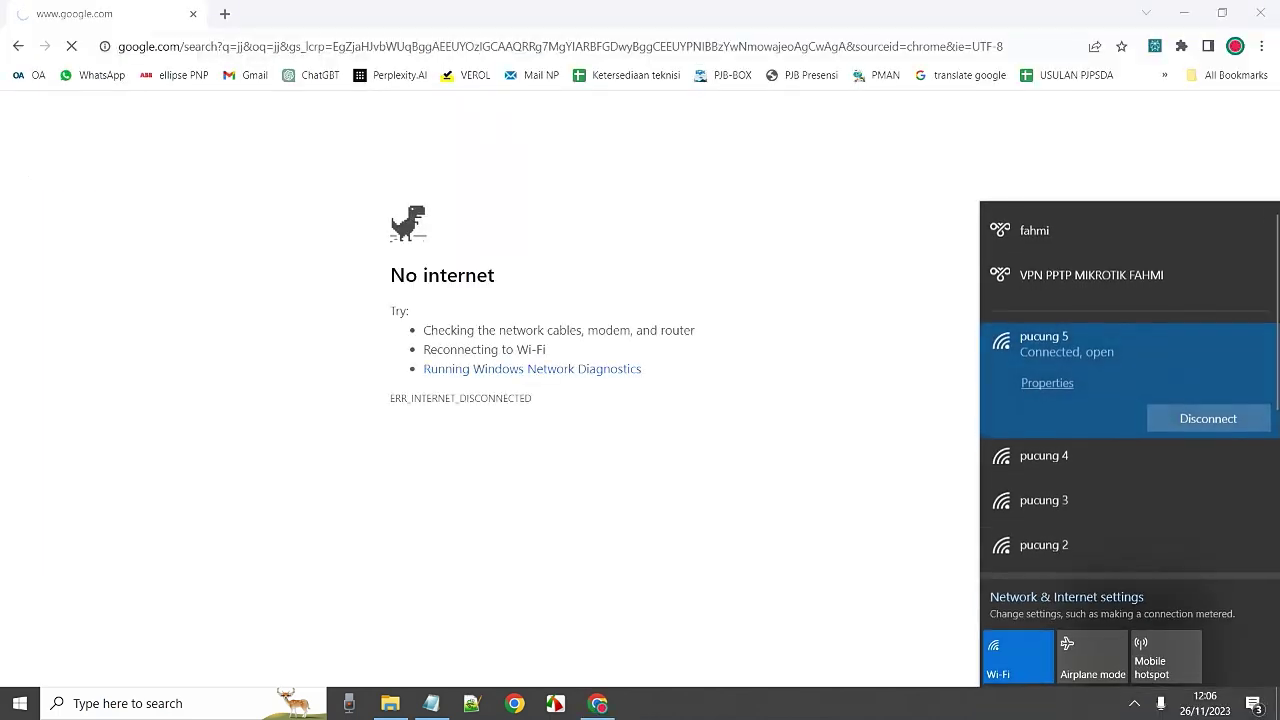
# Connect the computer to the Xiaomi 13T Wi-Fi network, entering its network security key, and close the network list.
pyautogui.scroll(-5, 1130, 527)
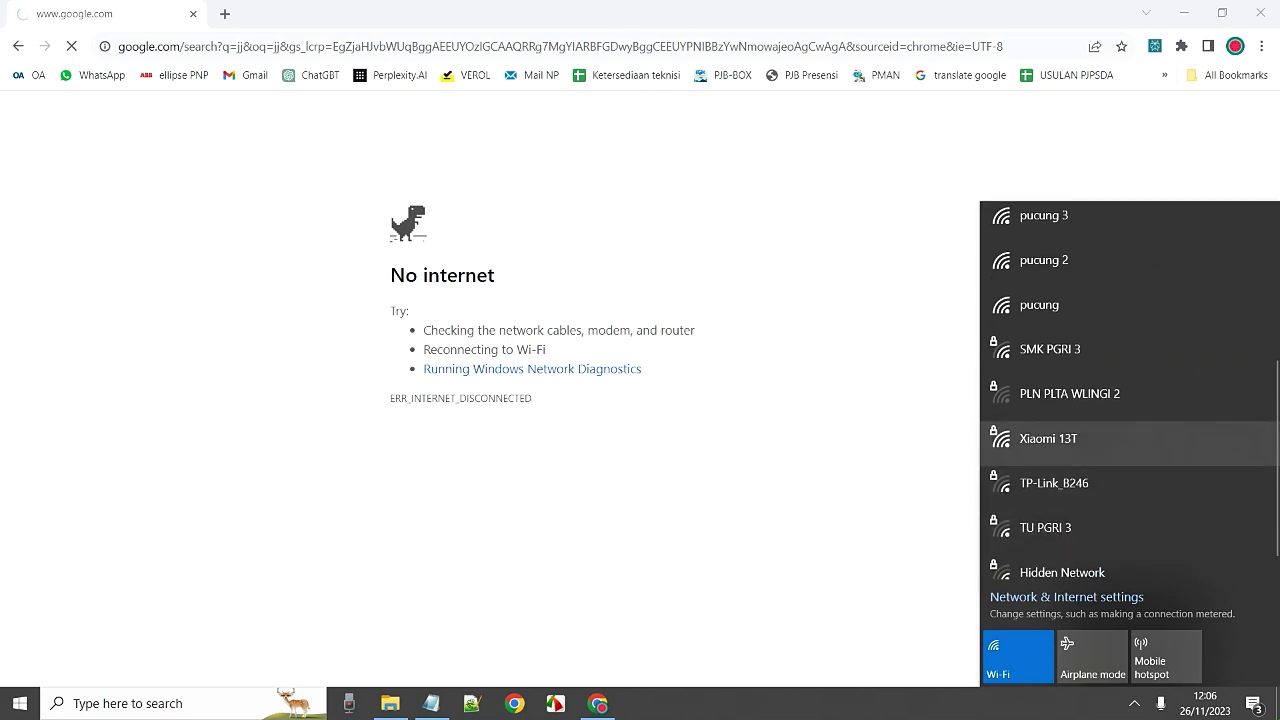
pyautogui.click(1100, 438)
pyautogui.click(1206, 445)
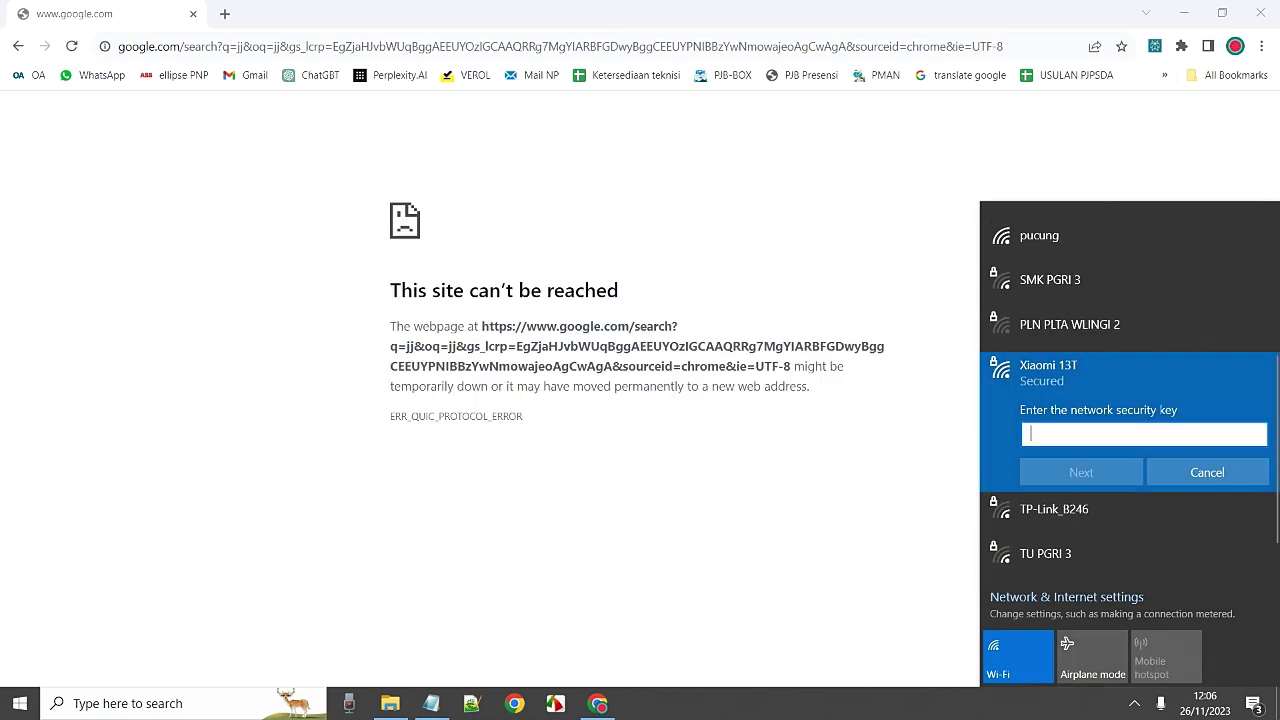
pyautogui.write('******')
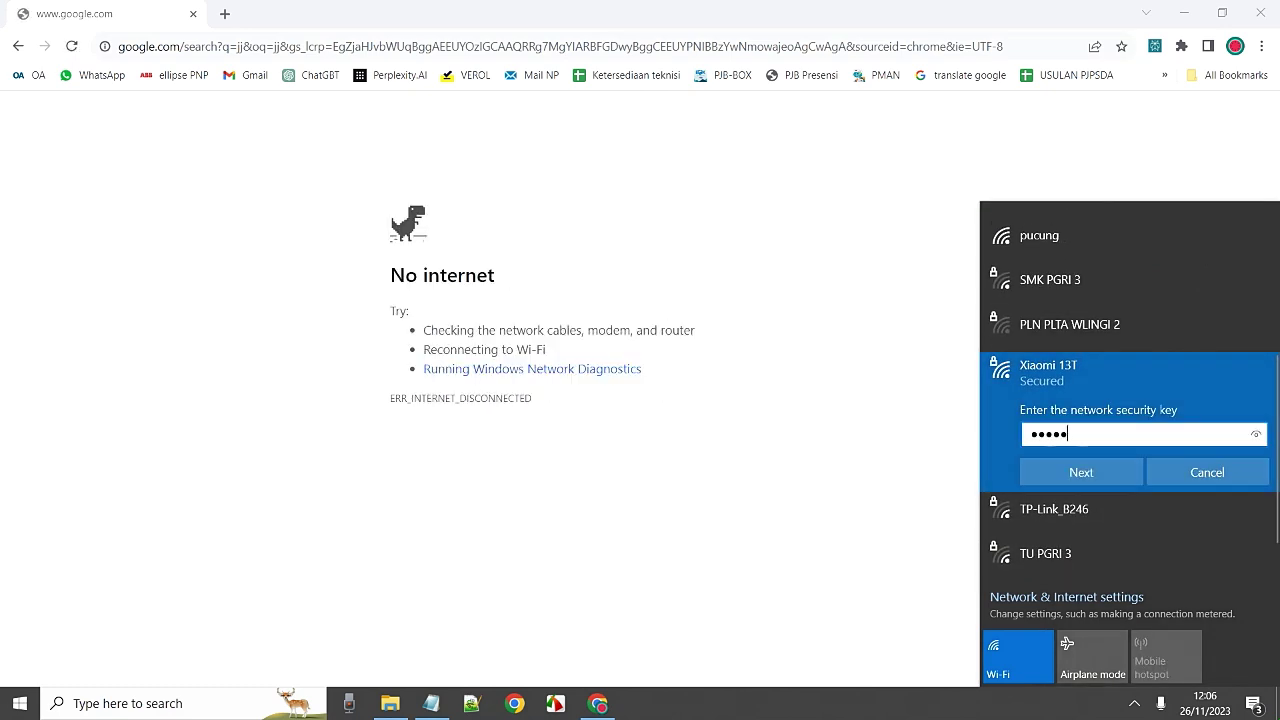
pyautogui.write('**')
pyautogui.press('Tab')
pyautogui.click(1081, 472)
pyautogui.click(1081, 522)
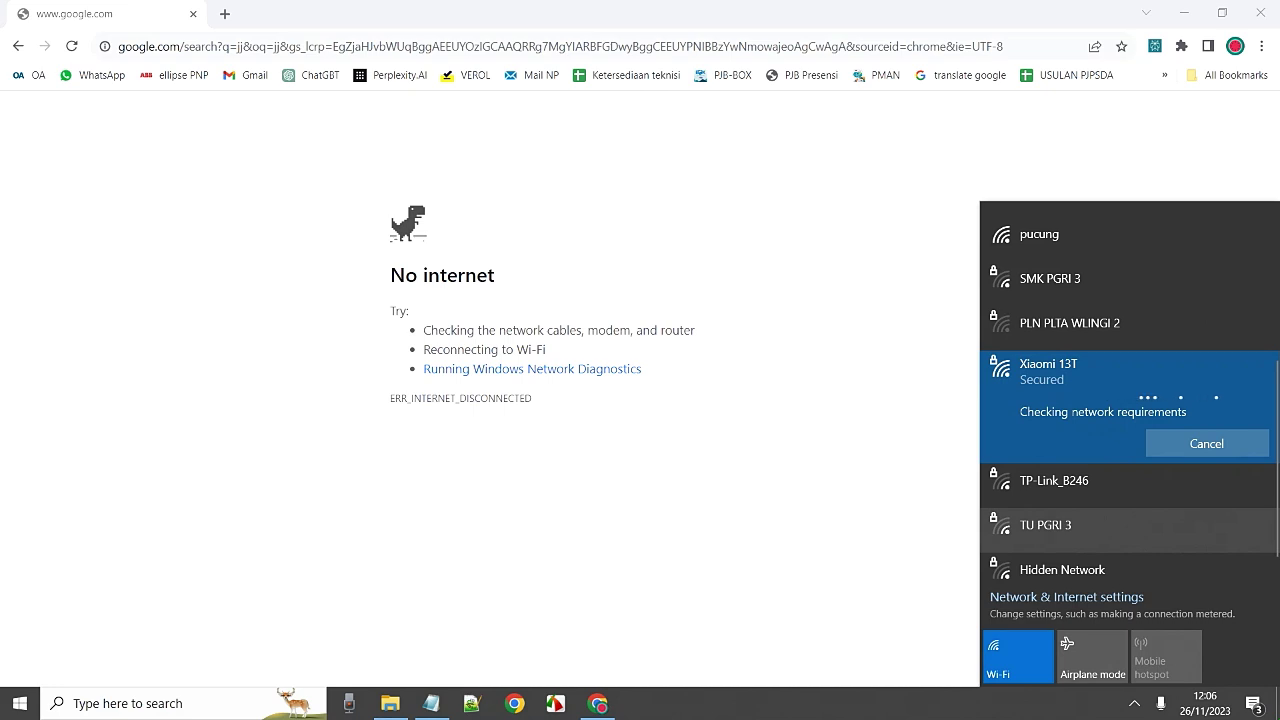
pyautogui.click(974, 504)
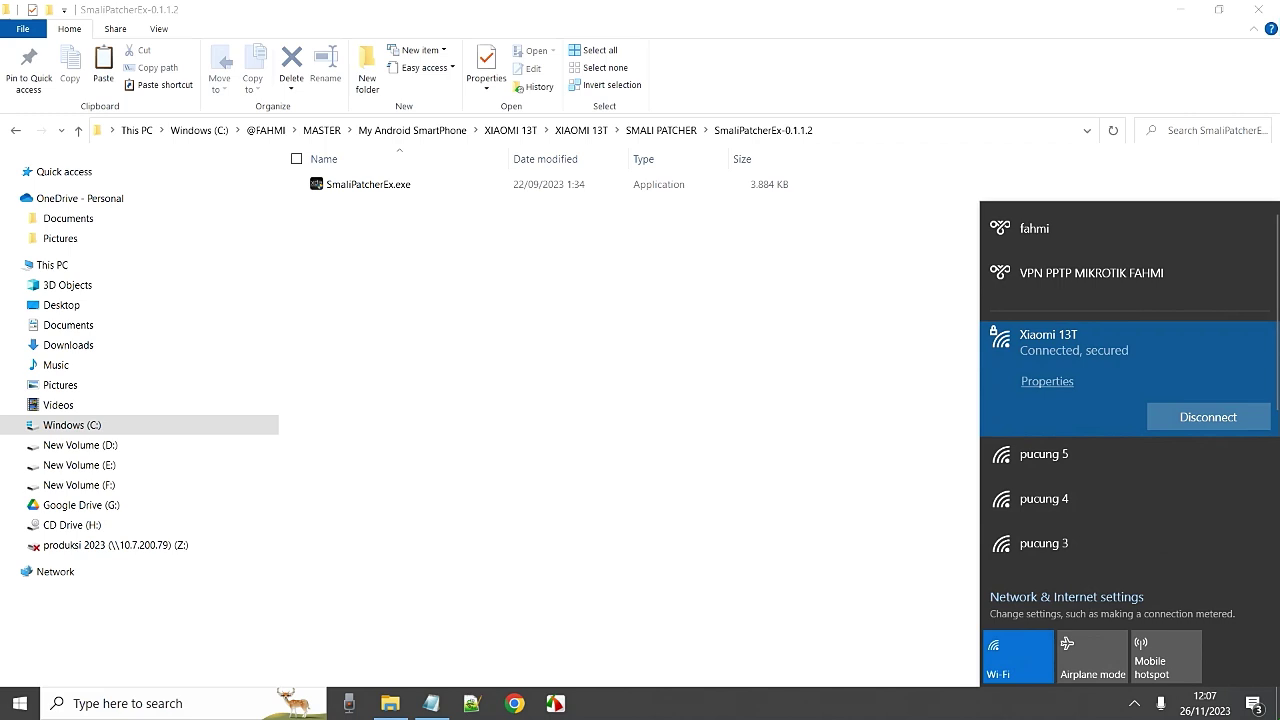
pyautogui.press('Escape')
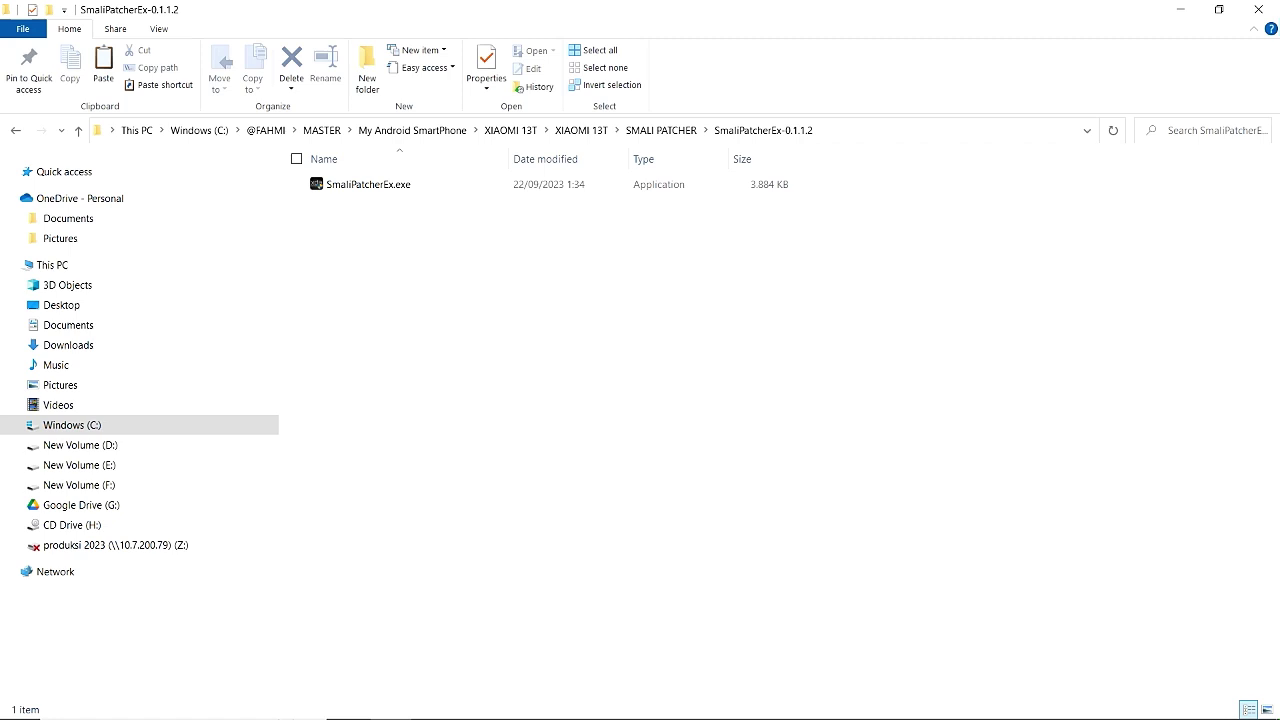
# Run SmaliPatcherEx.exe as administrator and move its window clear of the file list.
pyautogui.click(368, 184)
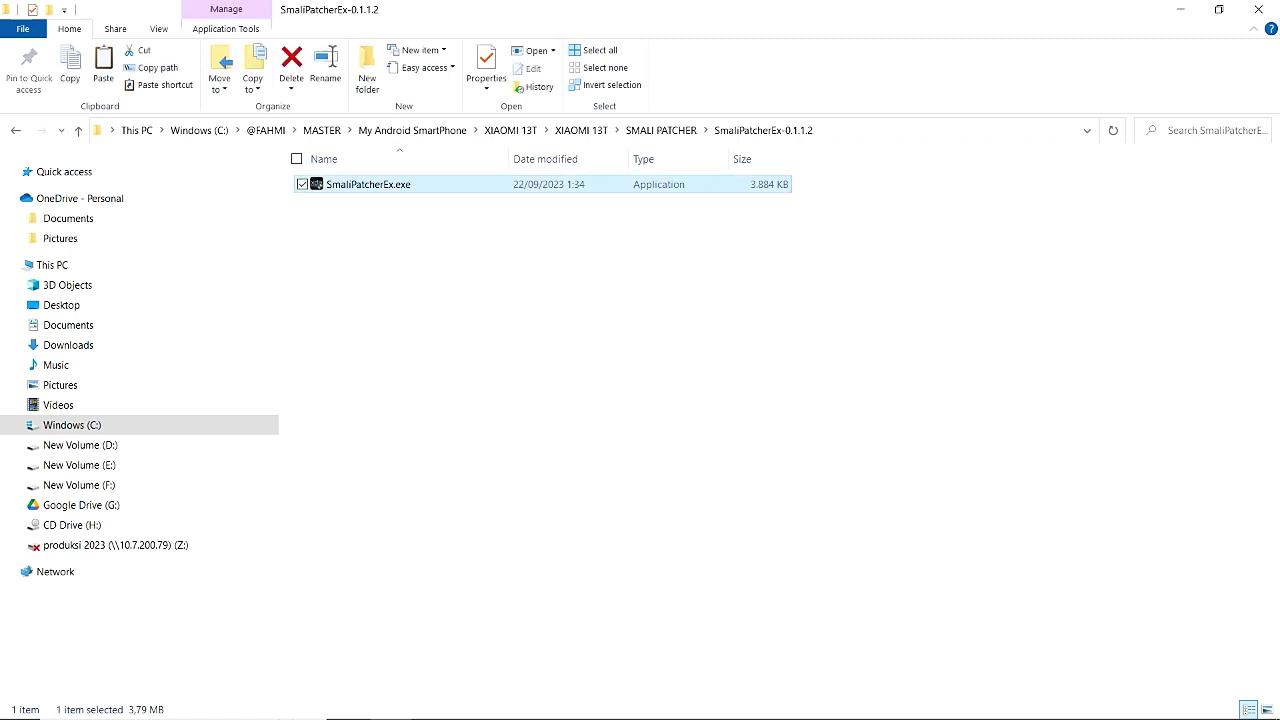
pyautogui.rightClick(387, 187)
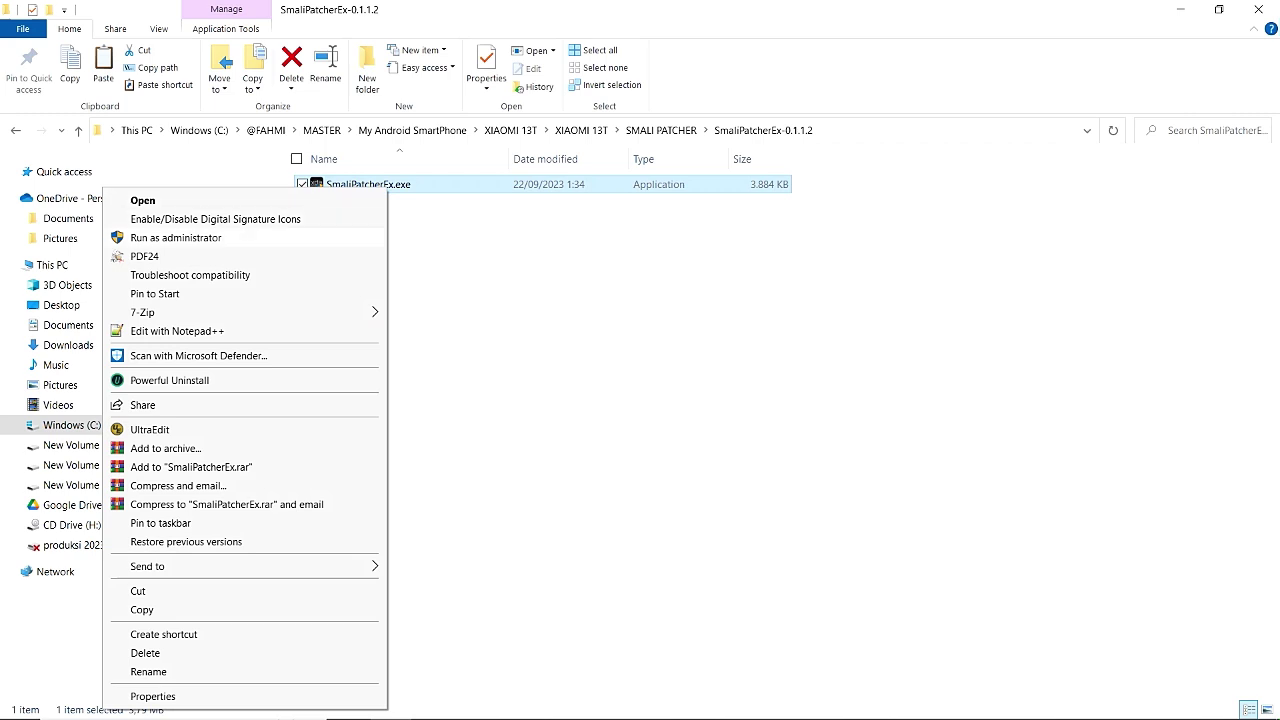
pyautogui.press('Return')
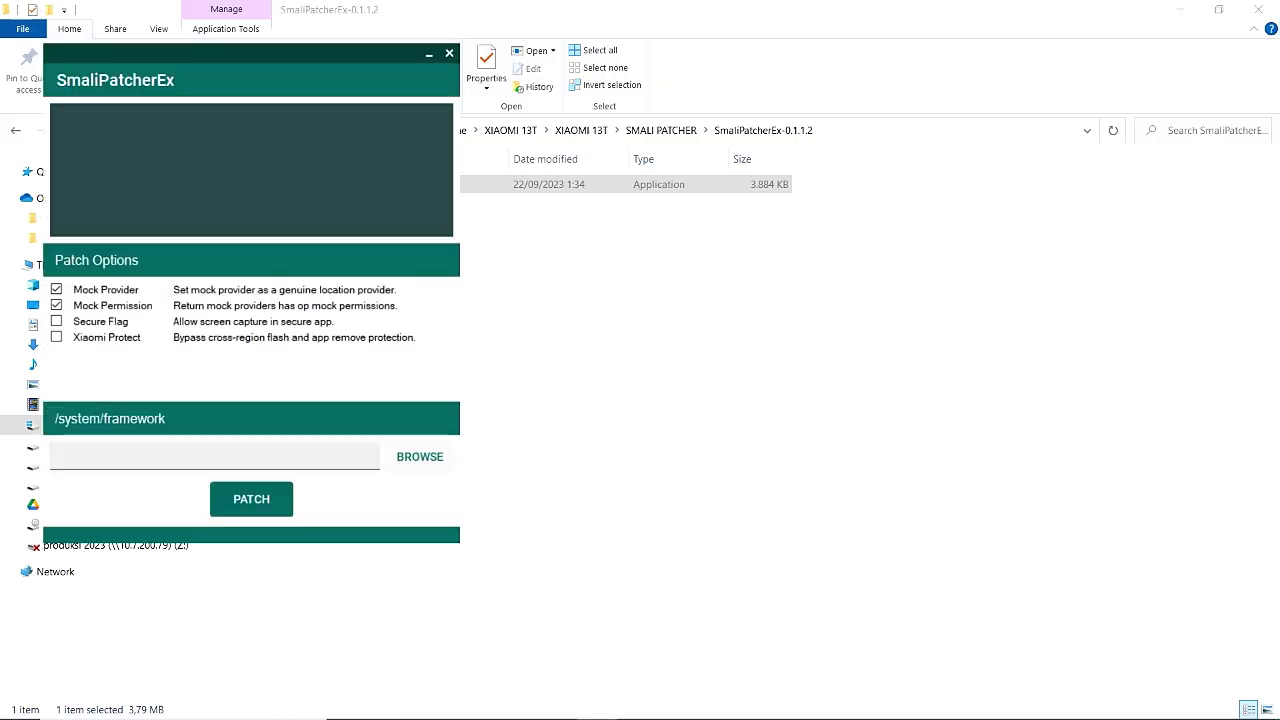
pyautogui.moveTo(326, 56); pyautogui.dragTo(899, 88)
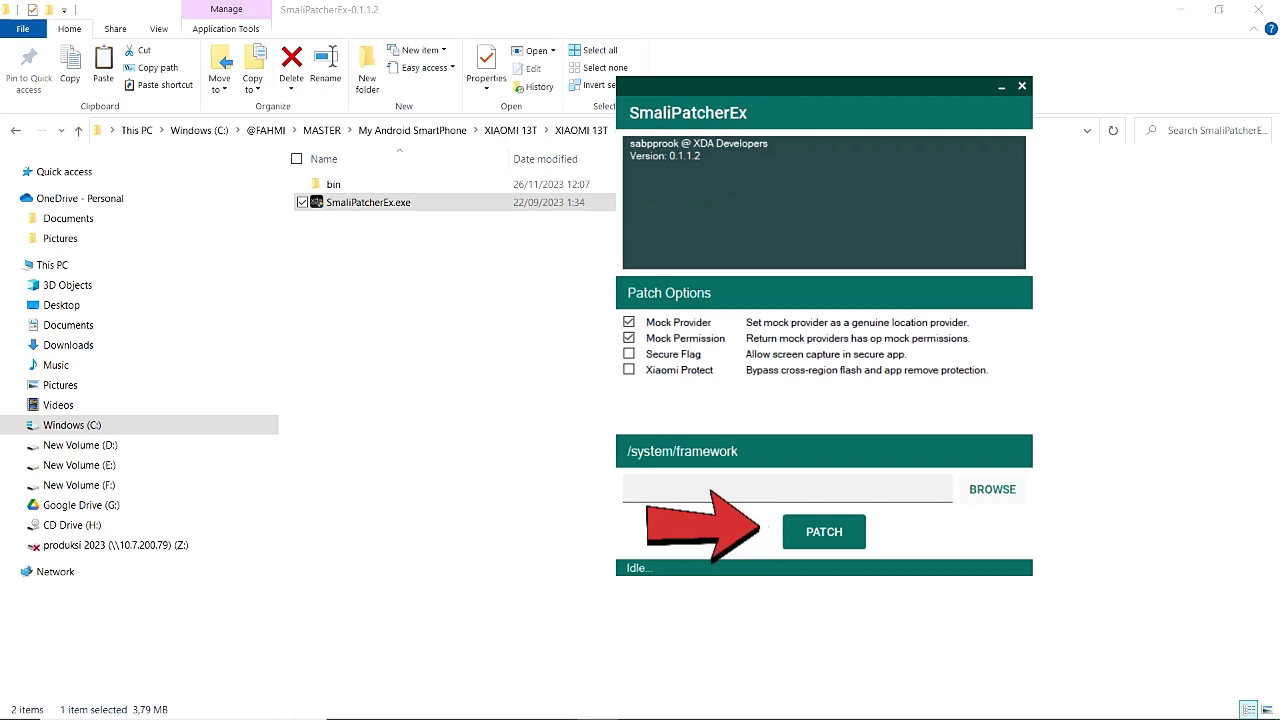
# Start patching the phone's framework with Mock Provider and Mock Permission enabled, and choose to continue past the unhandled exception.
pyautogui.click(823, 531)
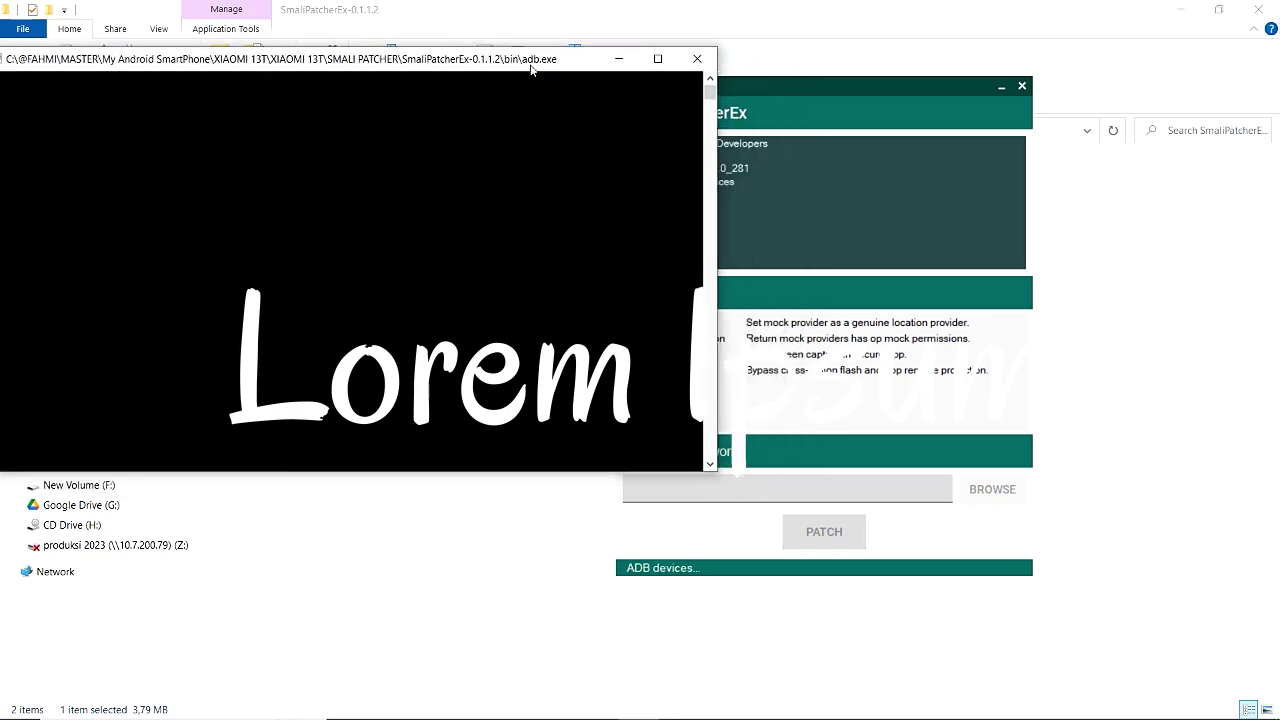
pyautogui.moveTo(805, 86); pyautogui.dragTo(972, 82)
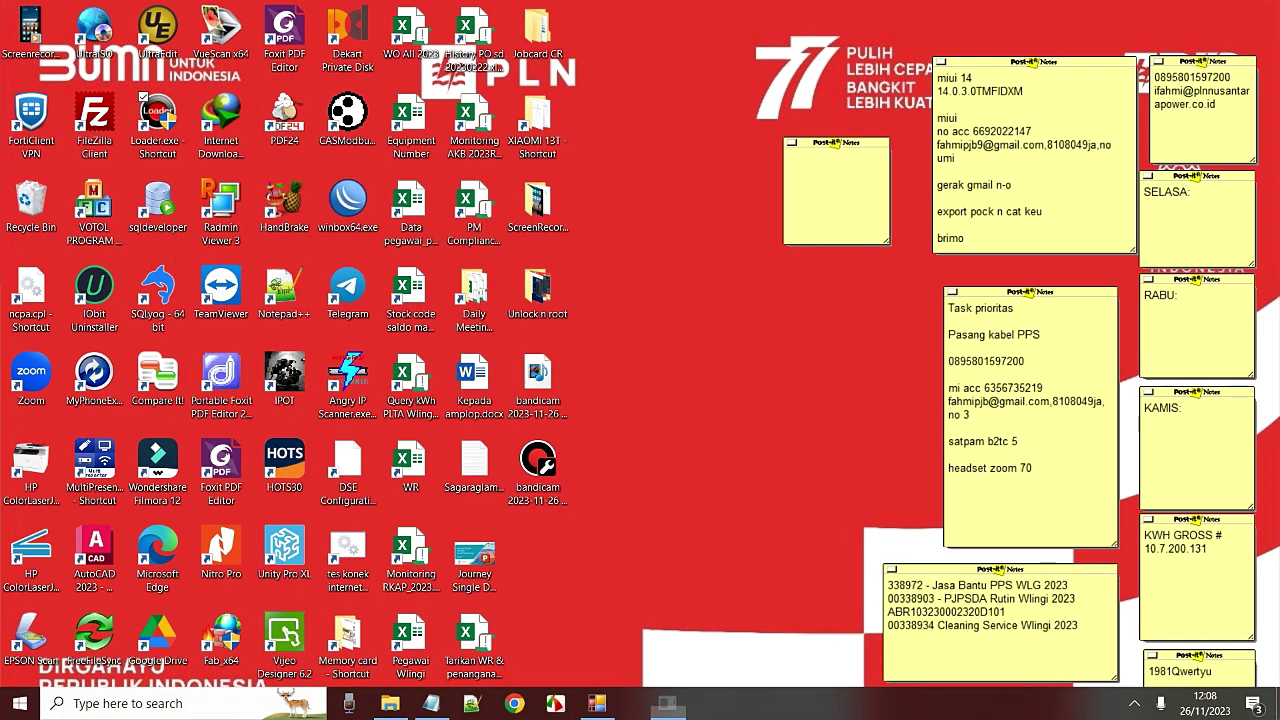
pyautogui.click(597, 703)
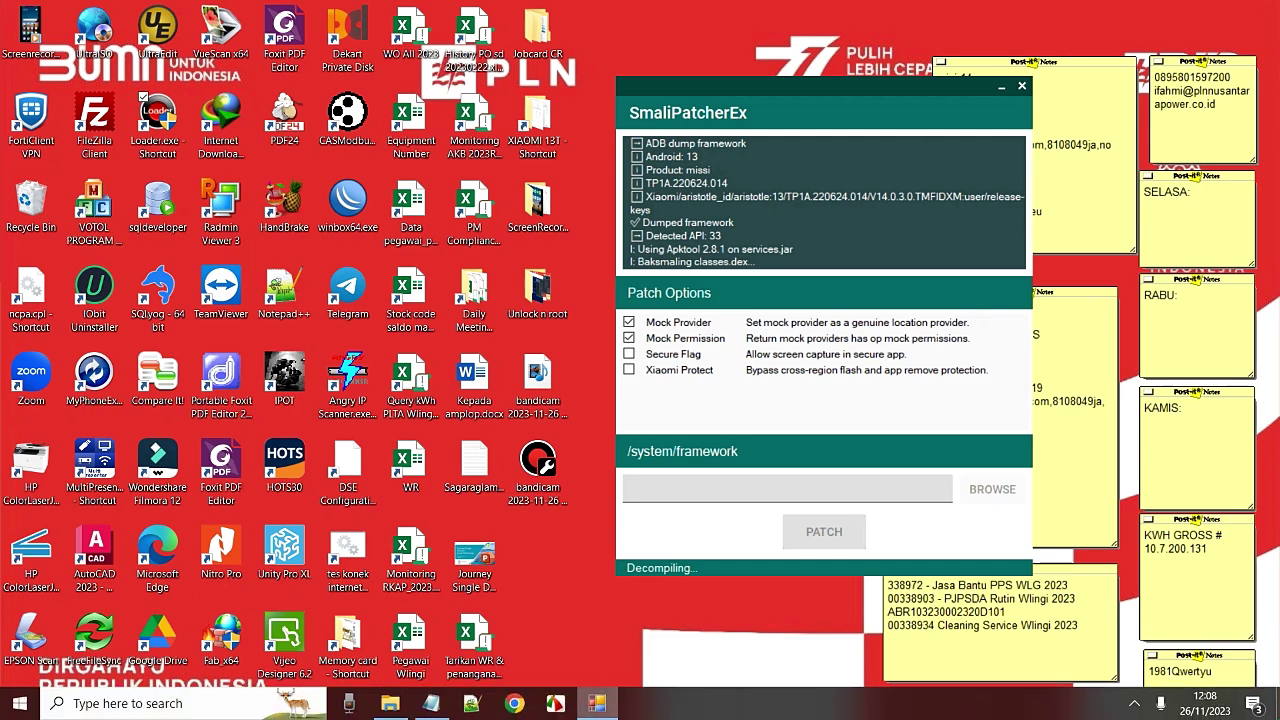
pyautogui.click(390, 703)
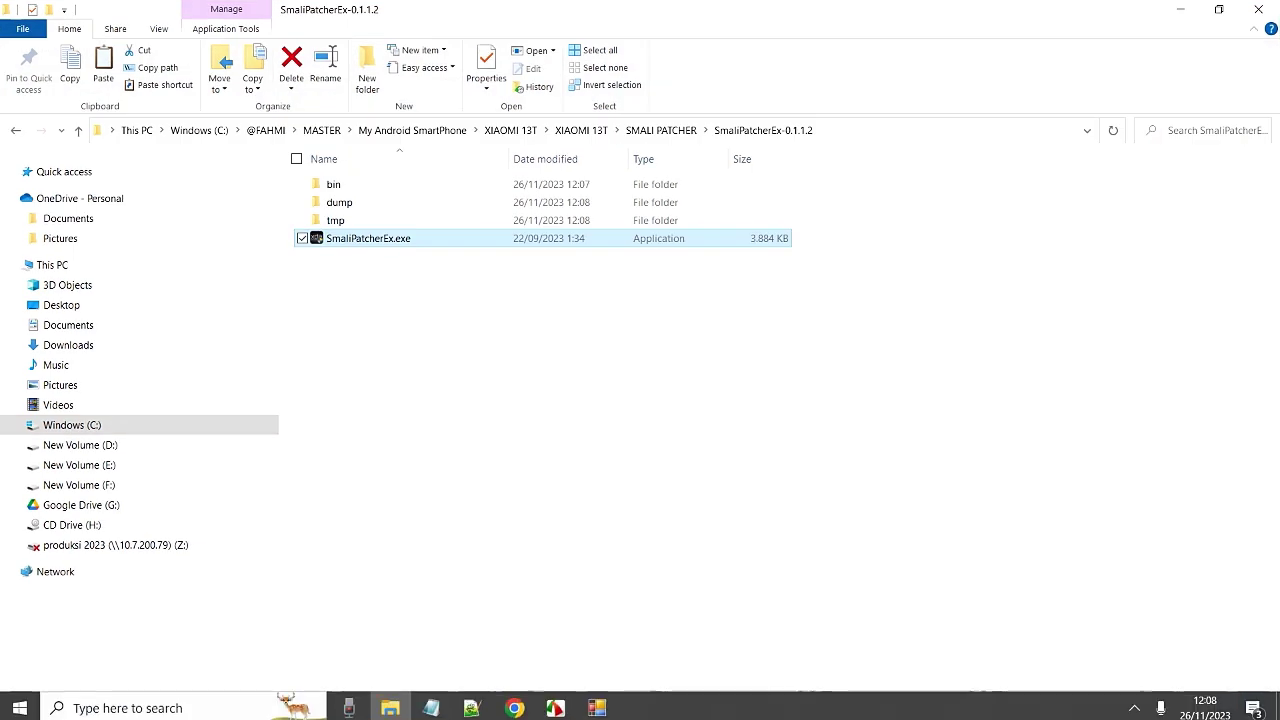
pyautogui.click(597, 703)
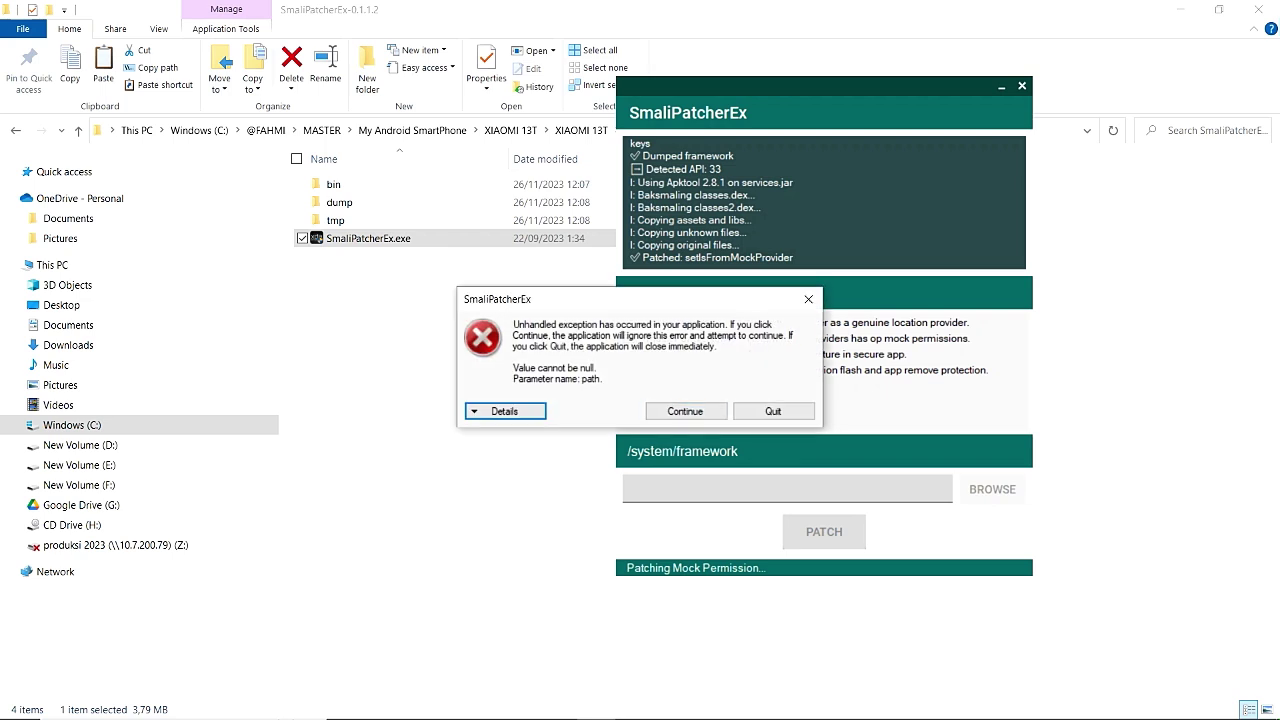
pyautogui.click(685, 411)
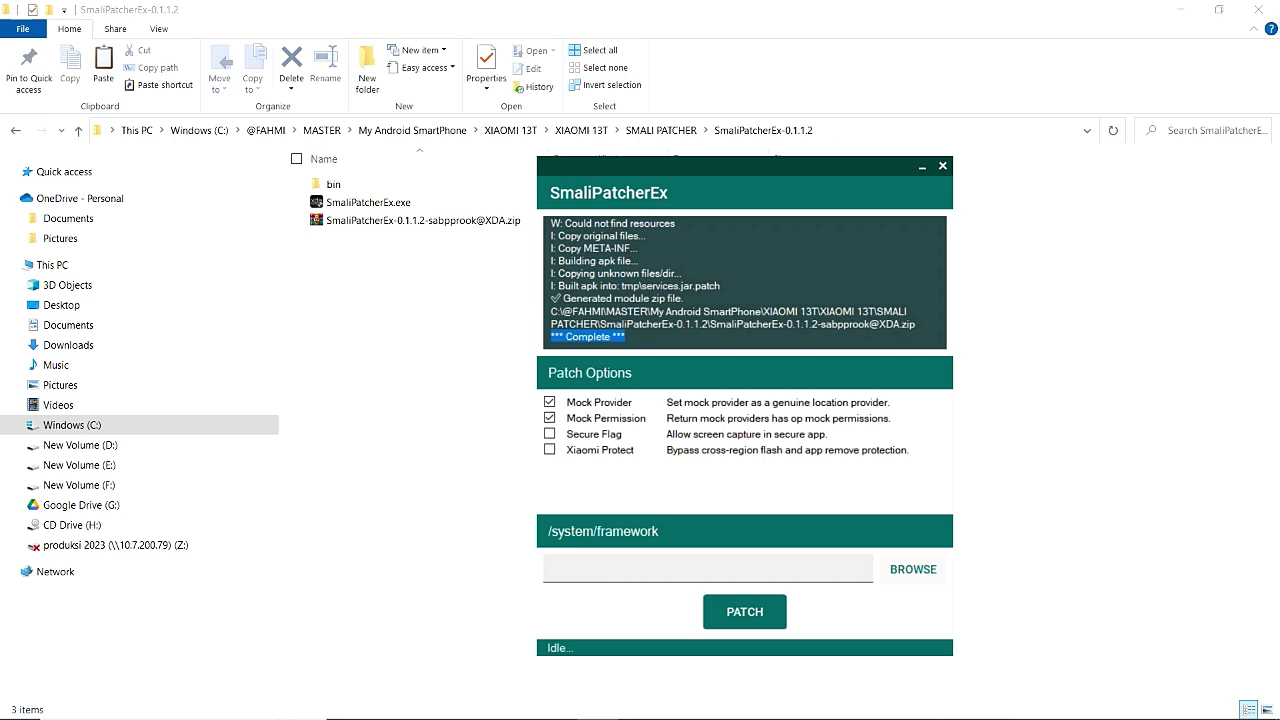
pyautogui.moveTo(551, 311); pyautogui.dragTo(915, 324)
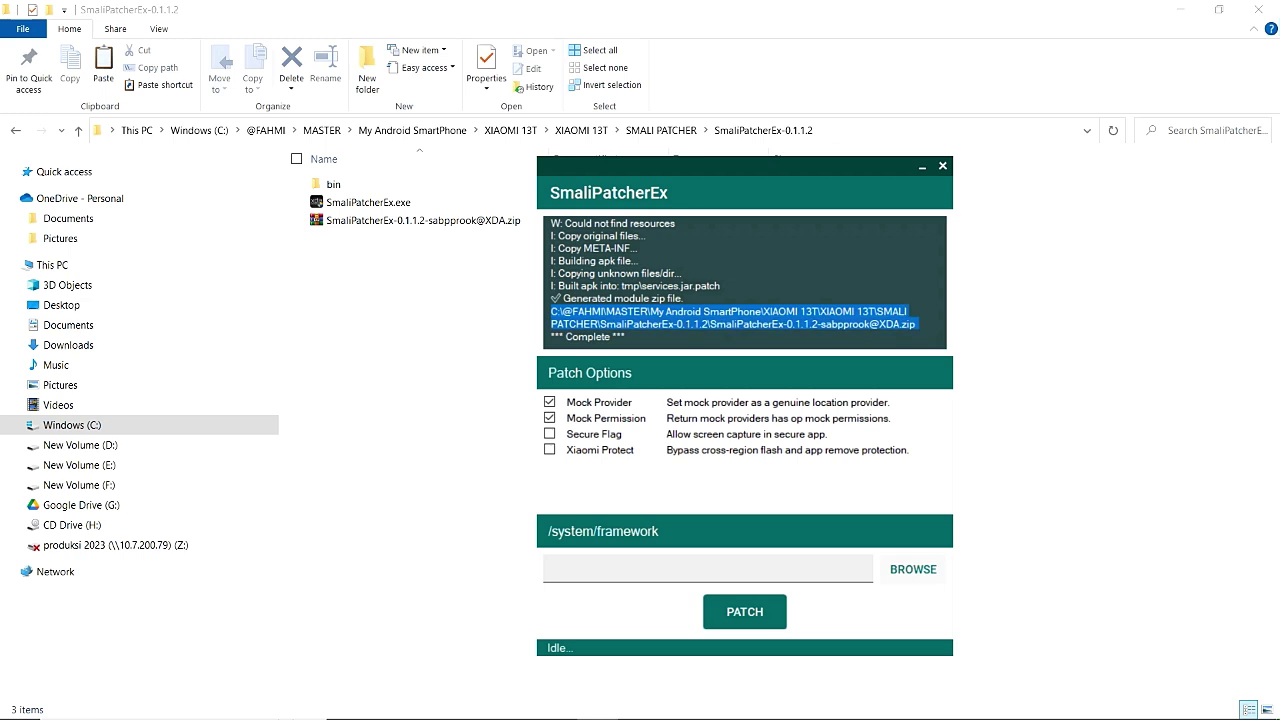
pyautogui.click(423, 220)
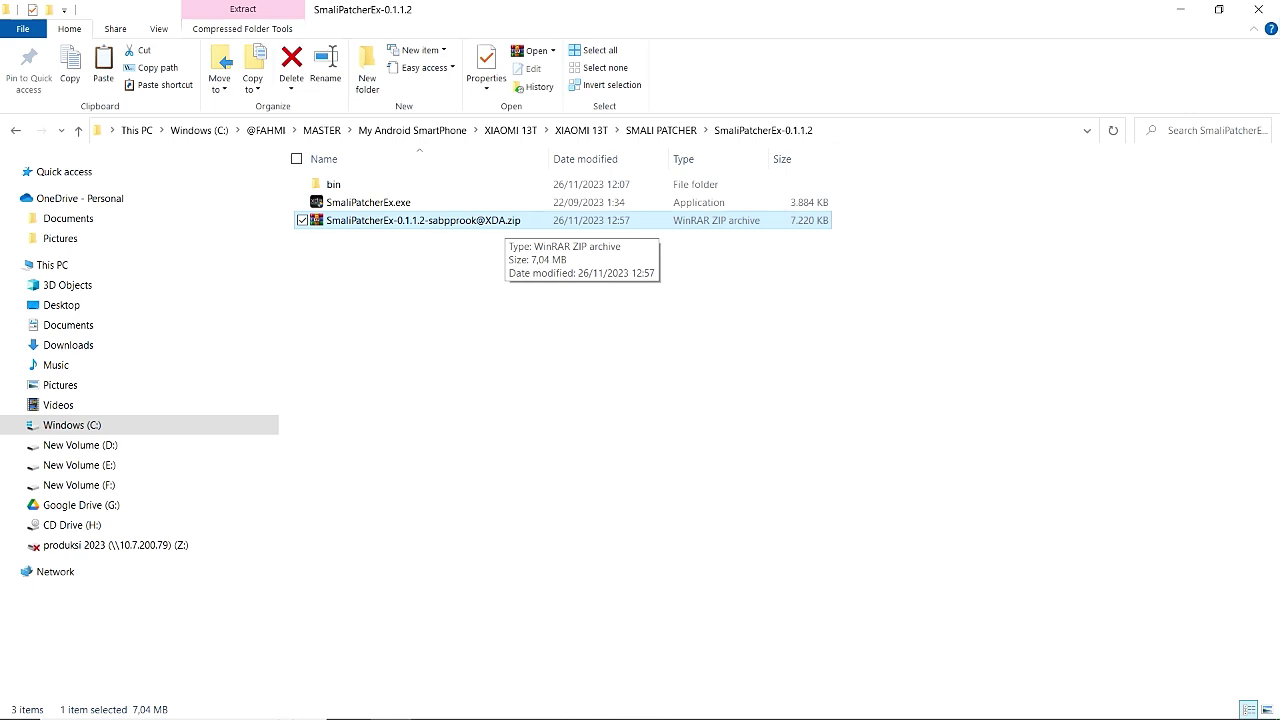
pyautogui.rightClick(460, 224)
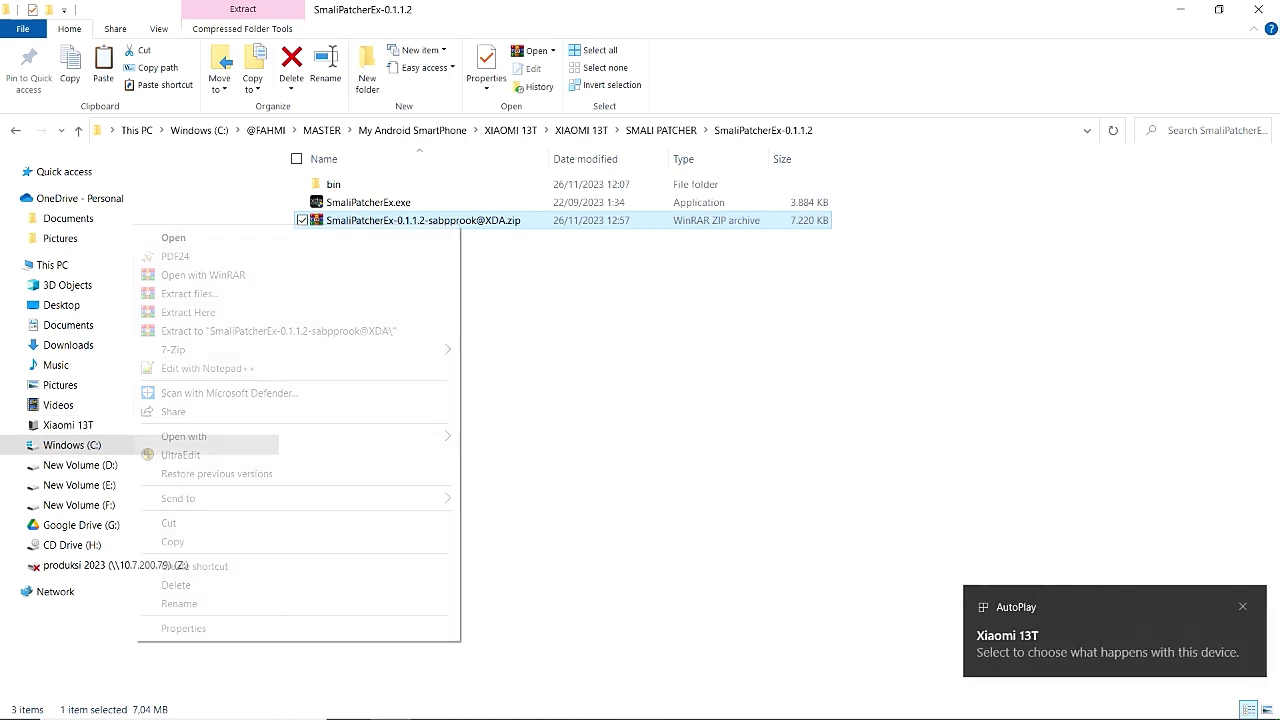
pyautogui.press('Escape')
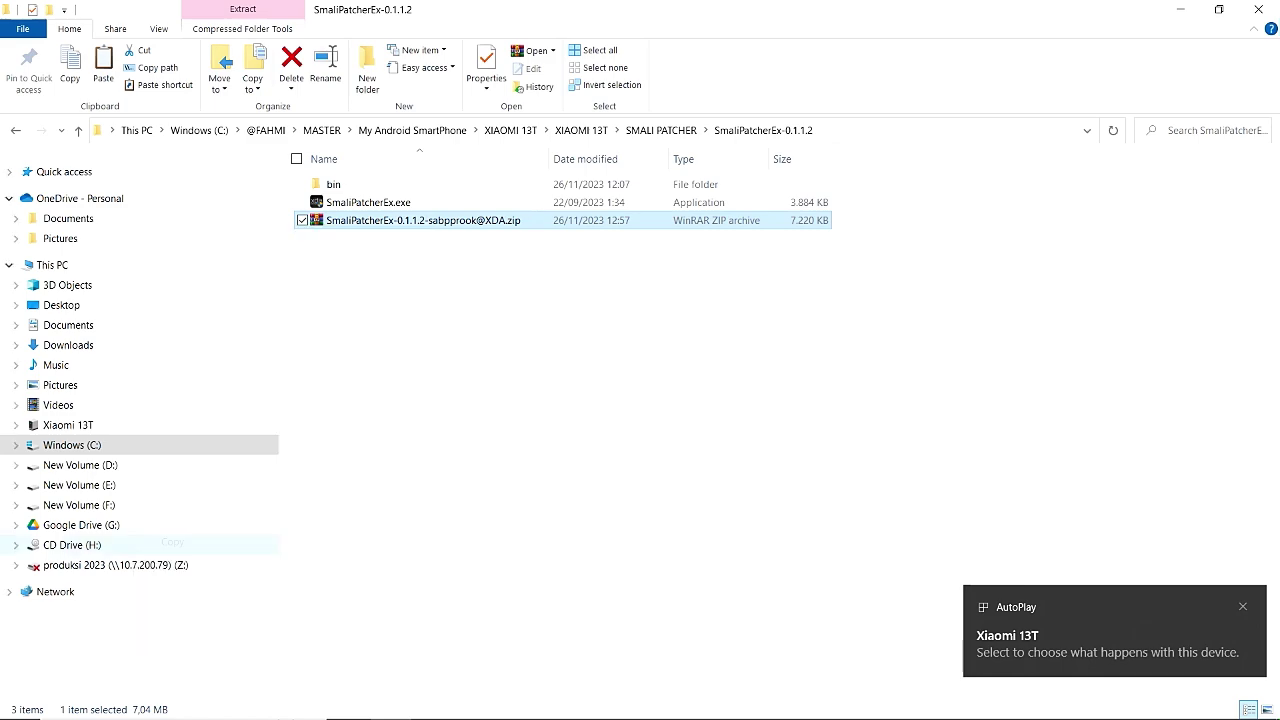
# Open the Xiaomi 13T's Internal shared storage in a new File Explorer window and find its folders.
pyautogui.press('super+e')
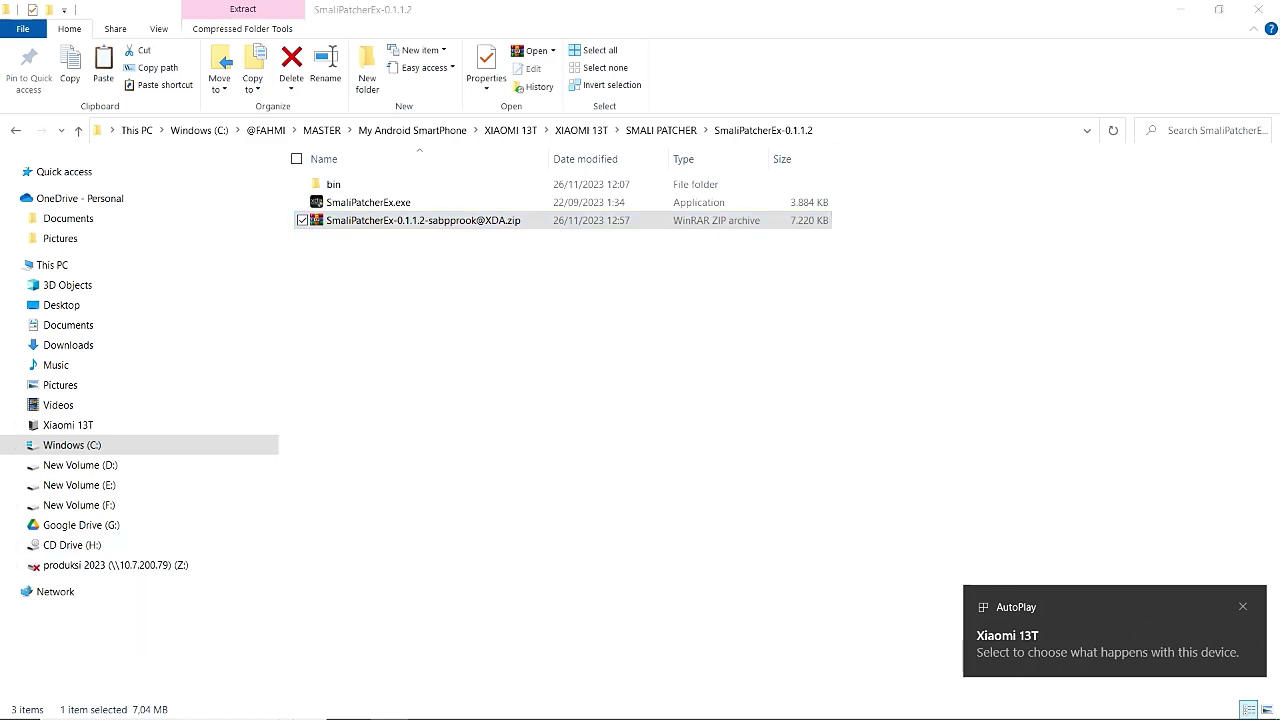
pyautogui.click(68, 425)
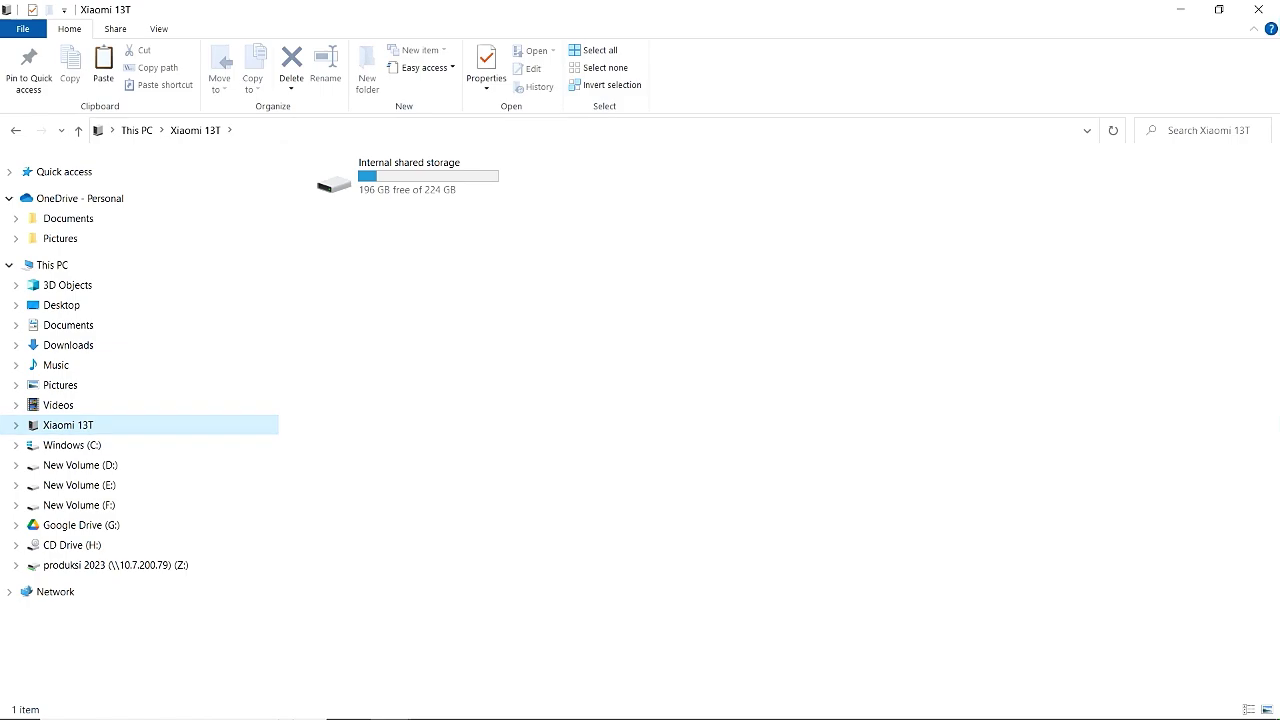
pyautogui.doubleClick(335, 177)
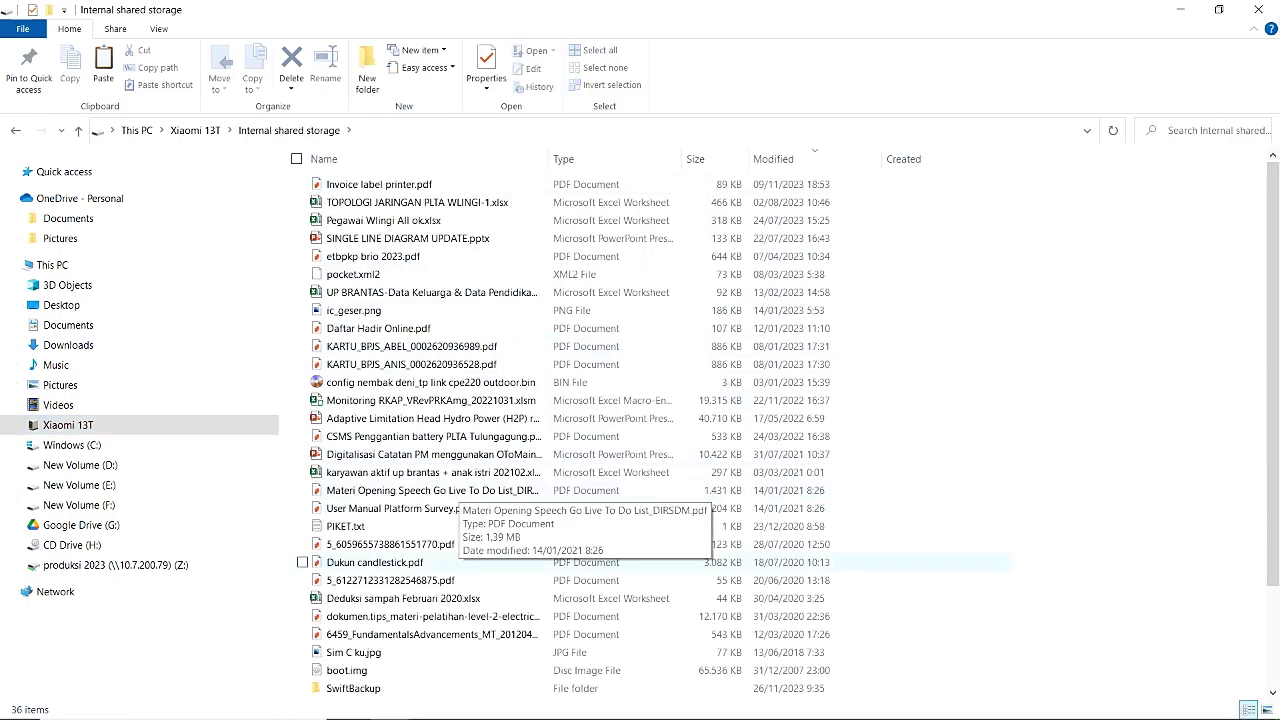
pyautogui.scroll(-20, 457, 485)
pyautogui.scroll(-17, 457, 349)
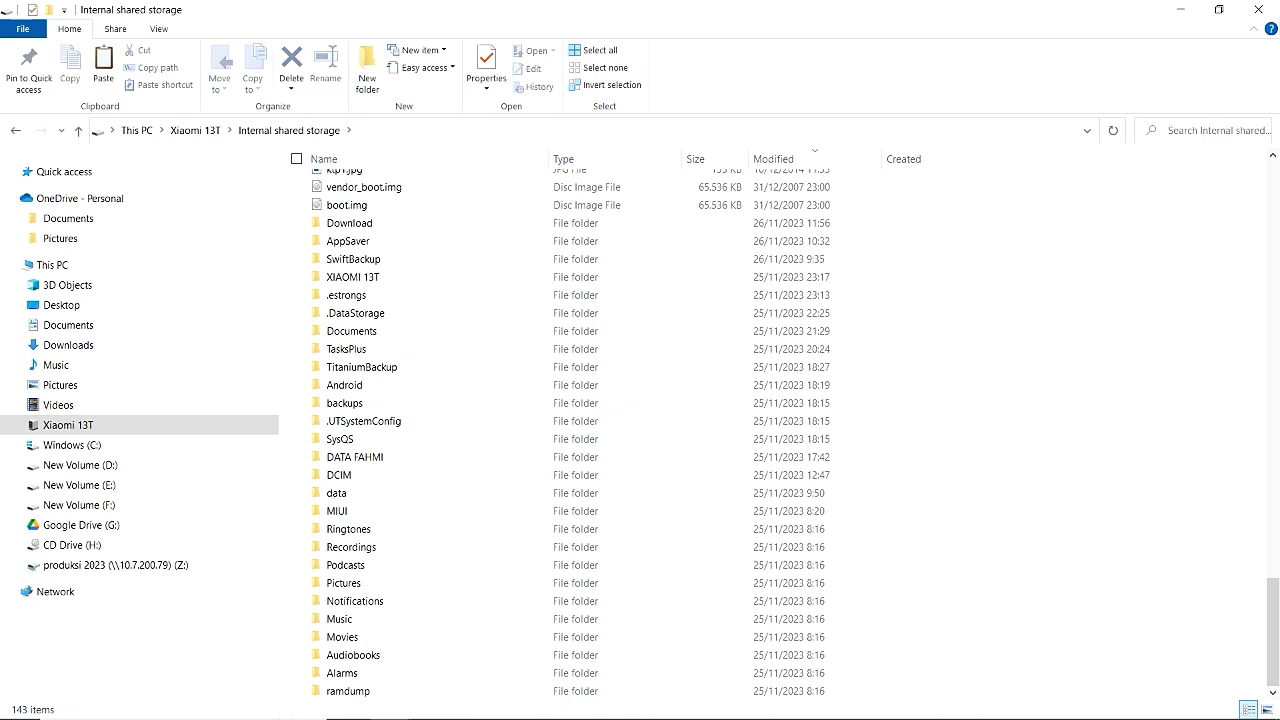
# Look inside the phone's XIAOMI 13T folder, return to Internal shared storage and paste the copied module zip there.
pyautogui.doubleClick(352, 277)
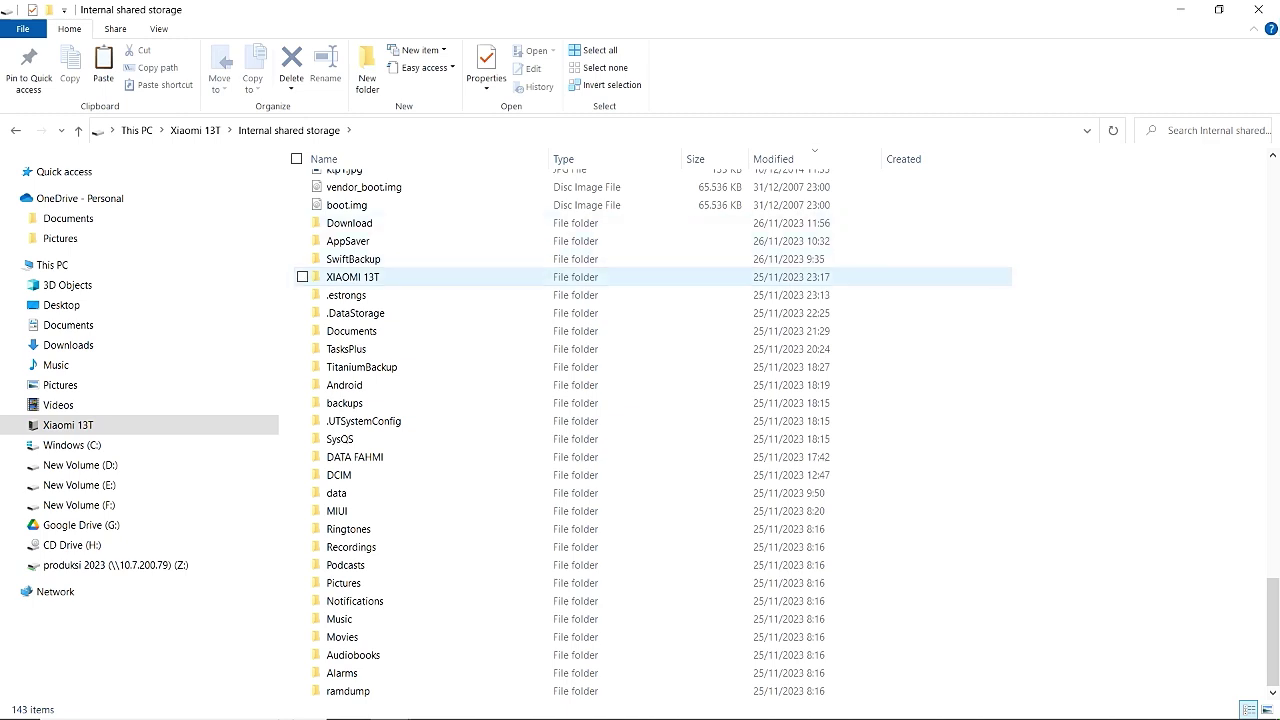
pyautogui.click(398, 176)
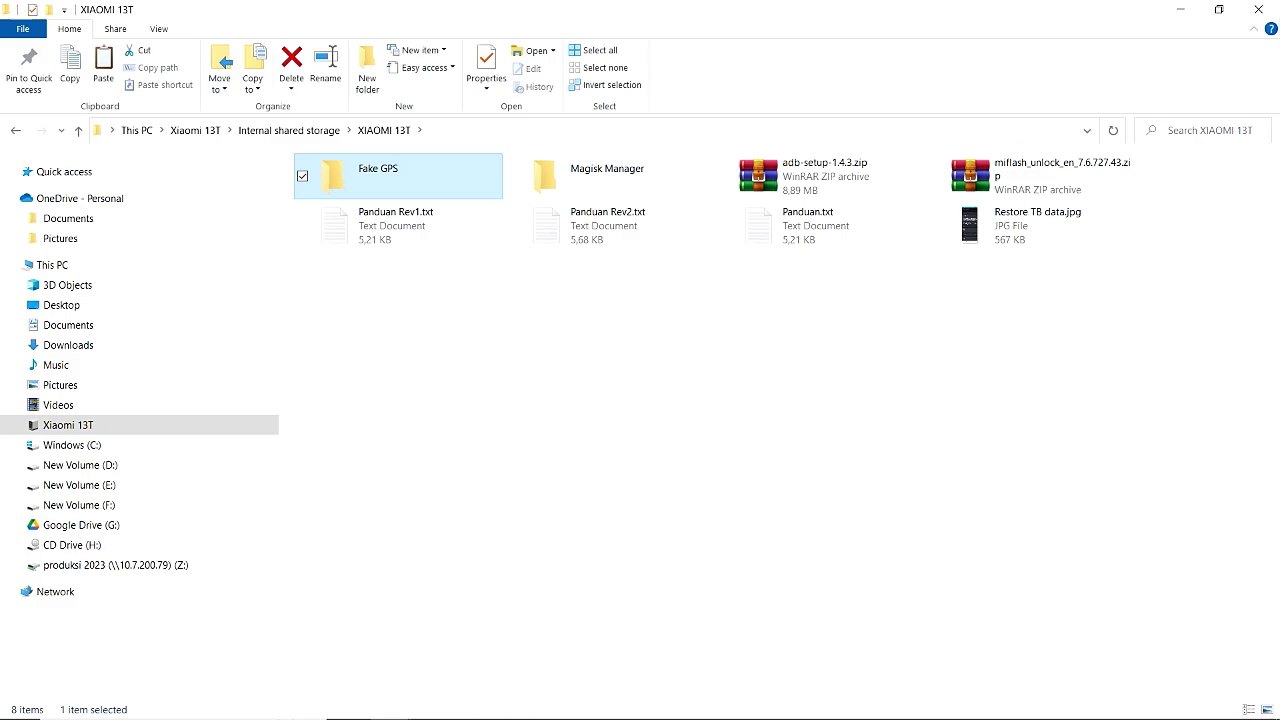
pyautogui.click(289, 130)
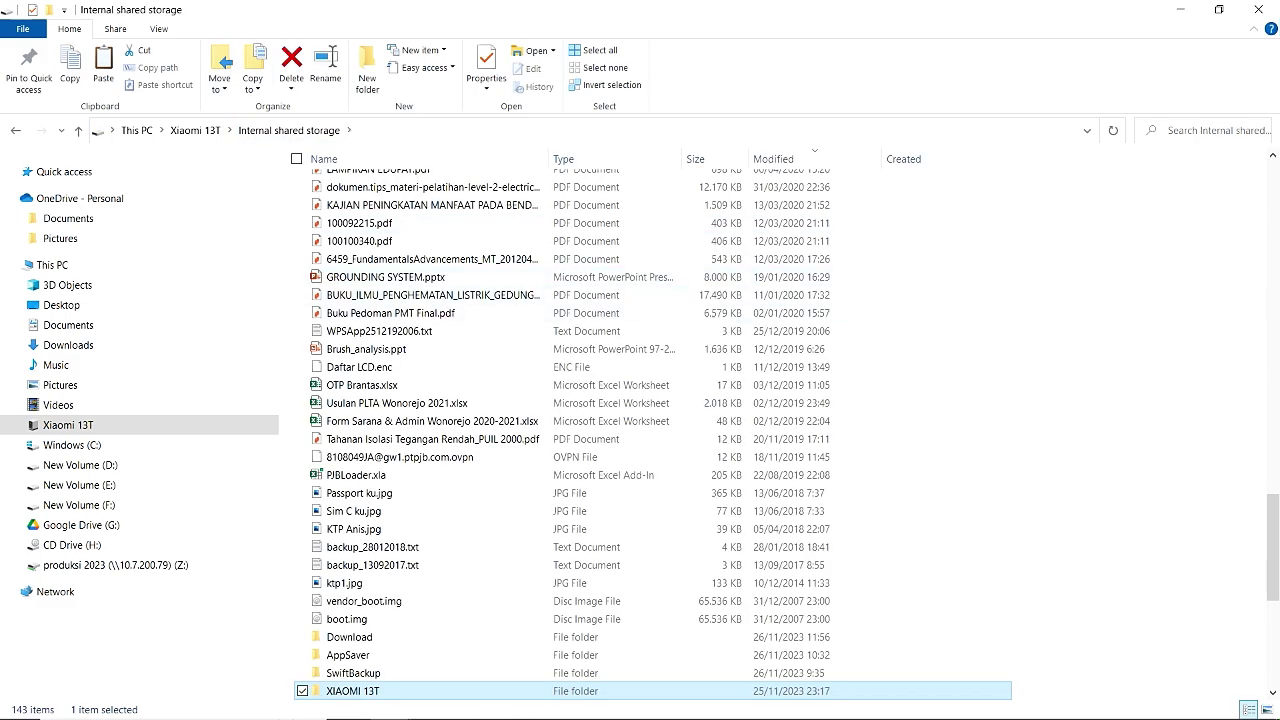
pyautogui.rightClick(962, 214)
pyautogui.click(992, 306)
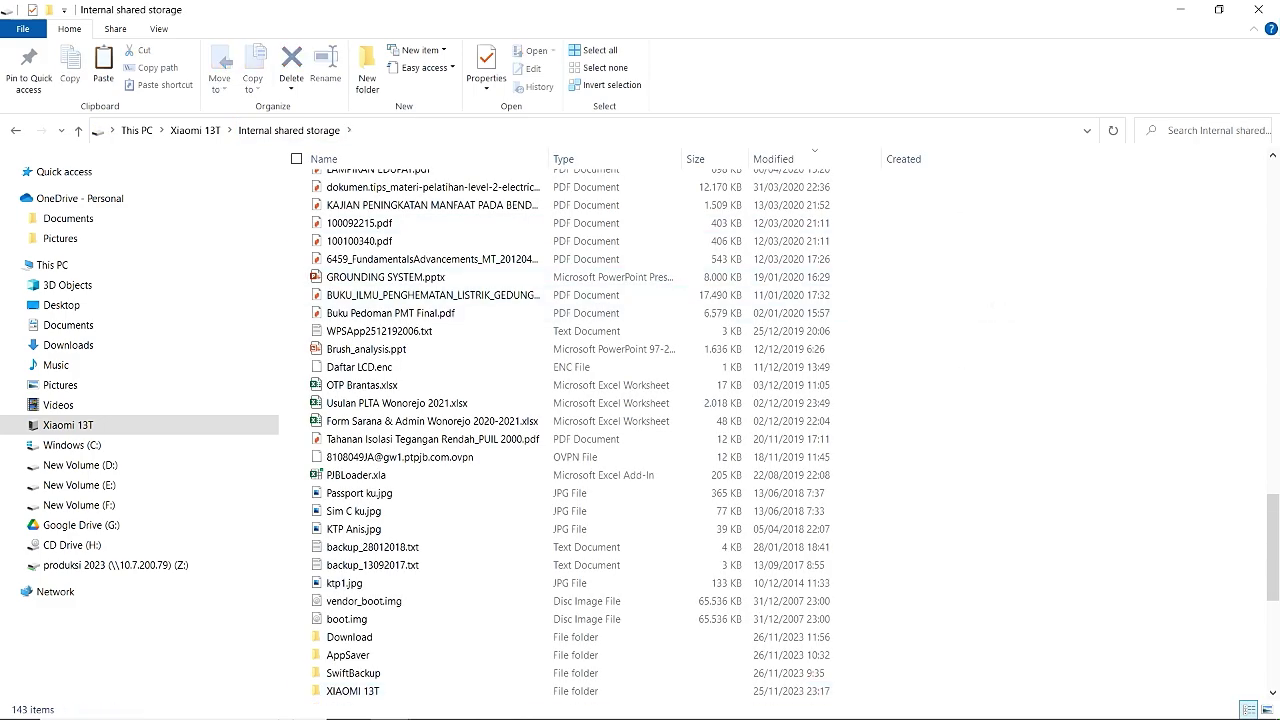
pyautogui.scroll(-8, 780, 430)
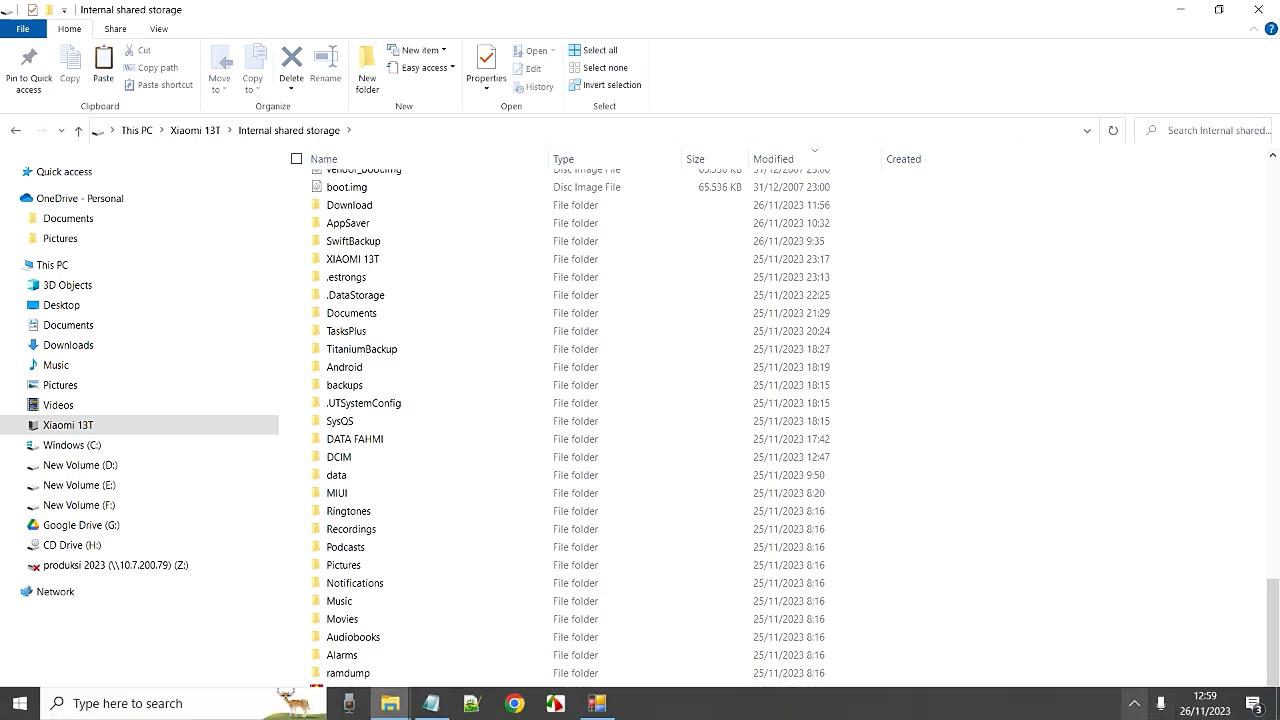
pyautogui.click(1134, 703)
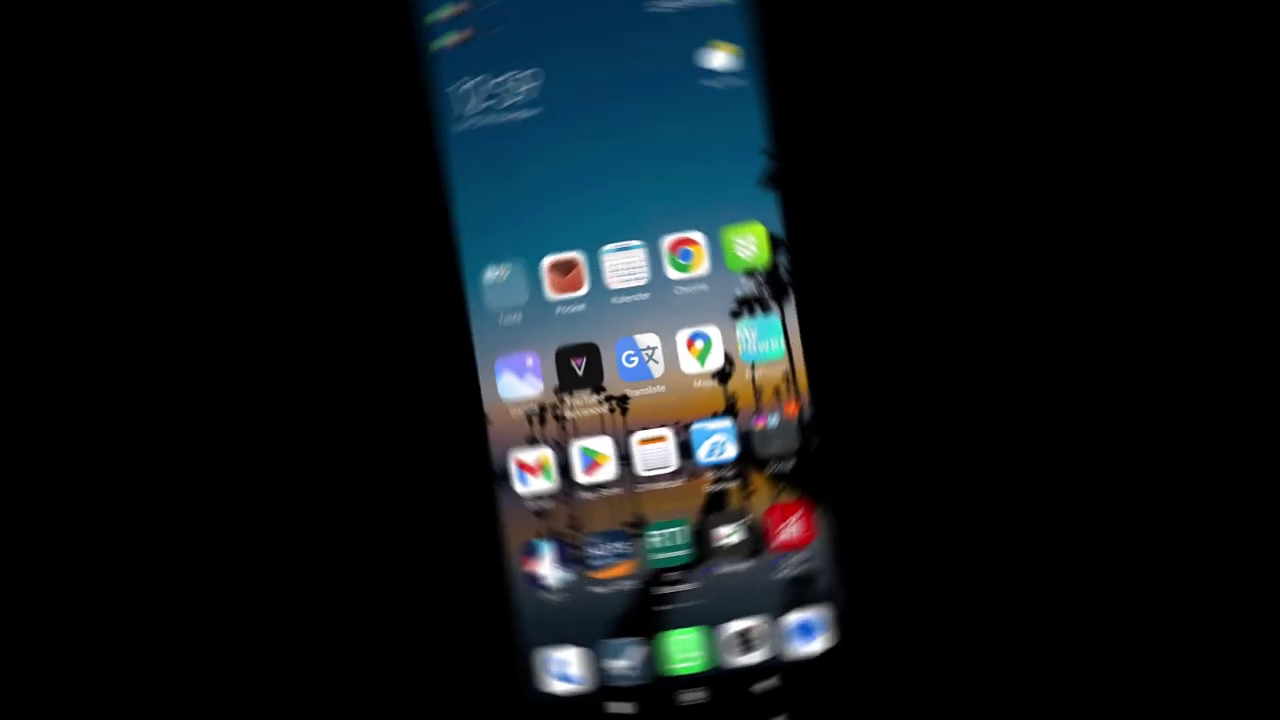
pyautogui.click(701, 455)
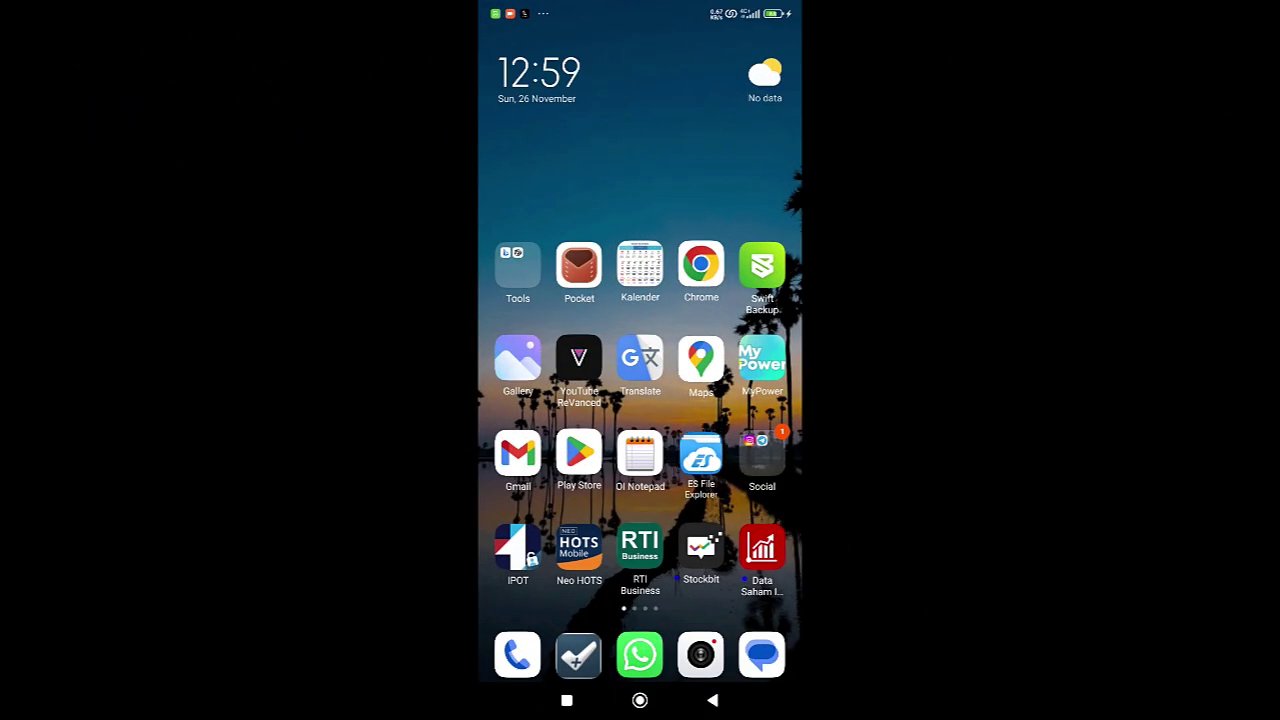
pyautogui.click(601, 83)
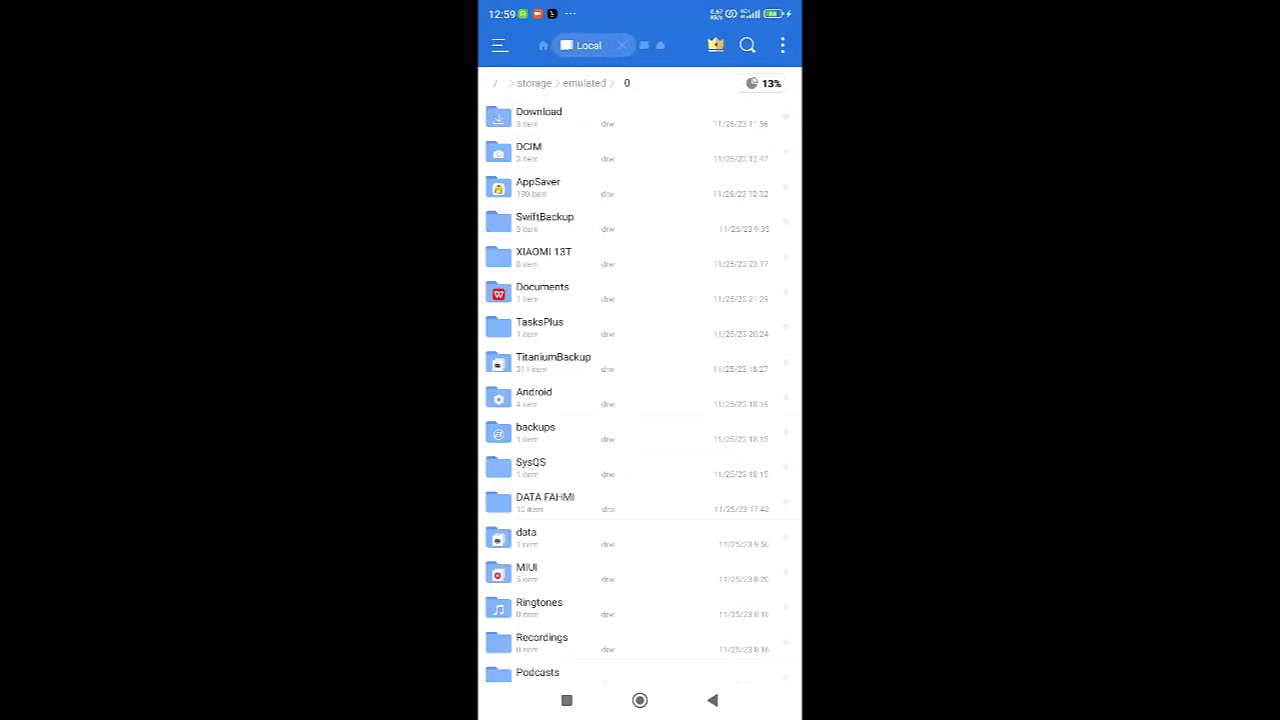
pyautogui.scroll(-10, 640, 390)
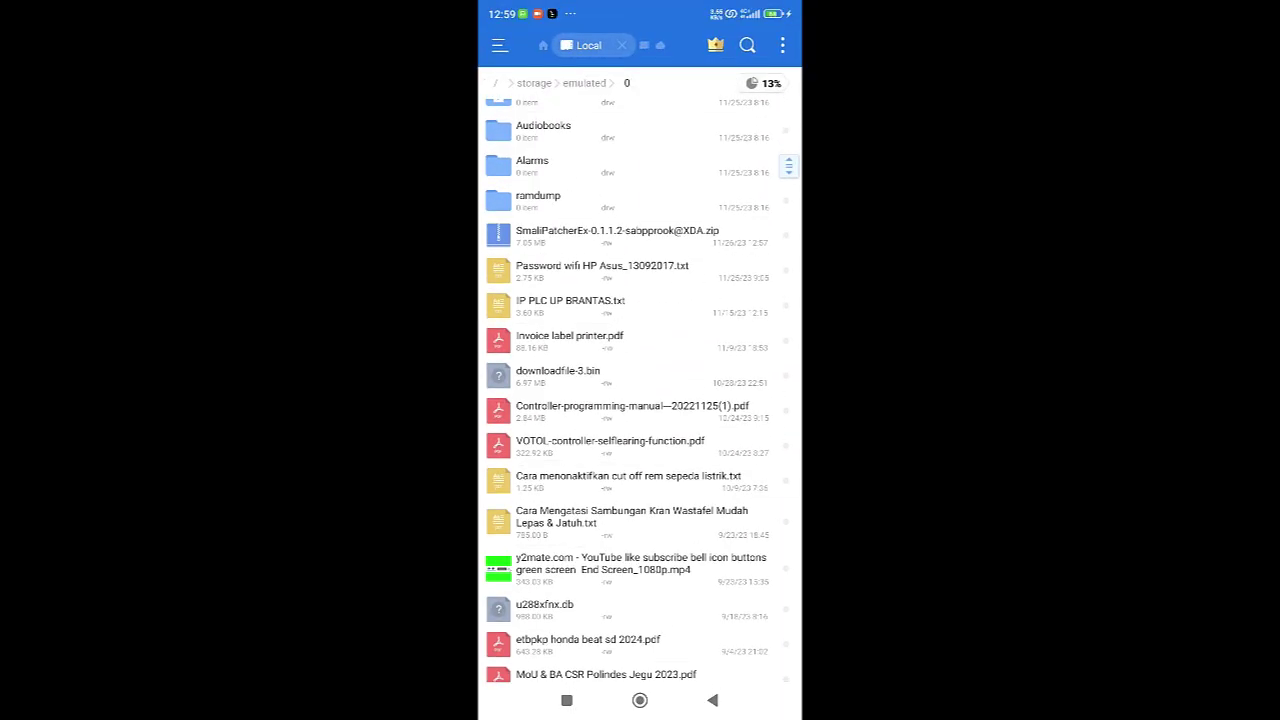
pyautogui.scroll(2, 640, 390)
pyautogui.scroll(-3, 640, 390)
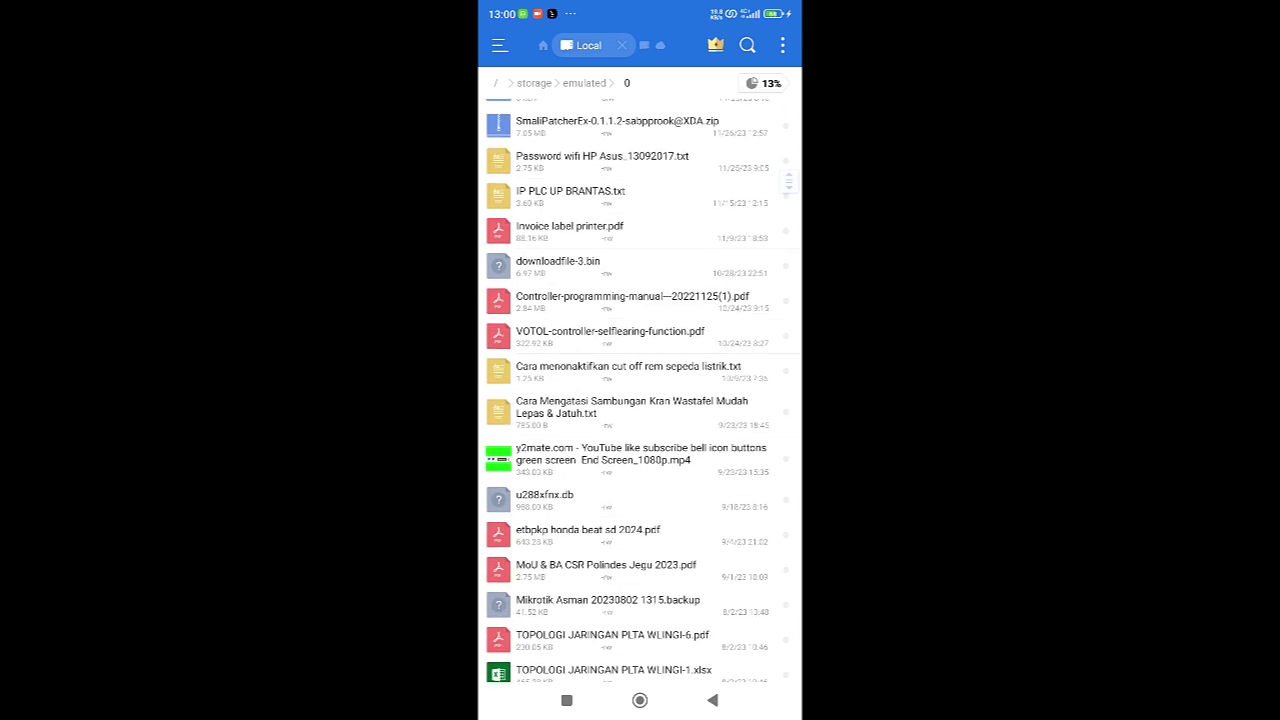
pyautogui.scroll(-1, 640, 230)
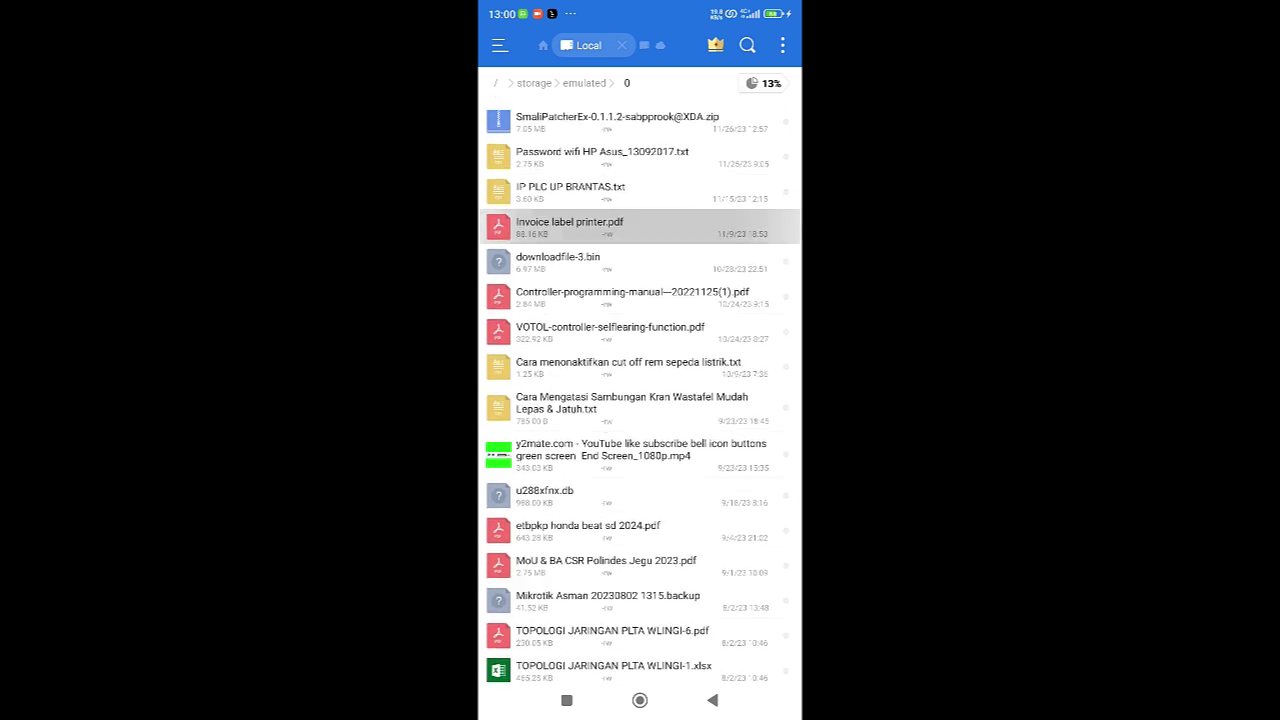
# Leave the file explorer, switch to Magisk on the phone and show its installed modules.
pyautogui.click(639, 700)
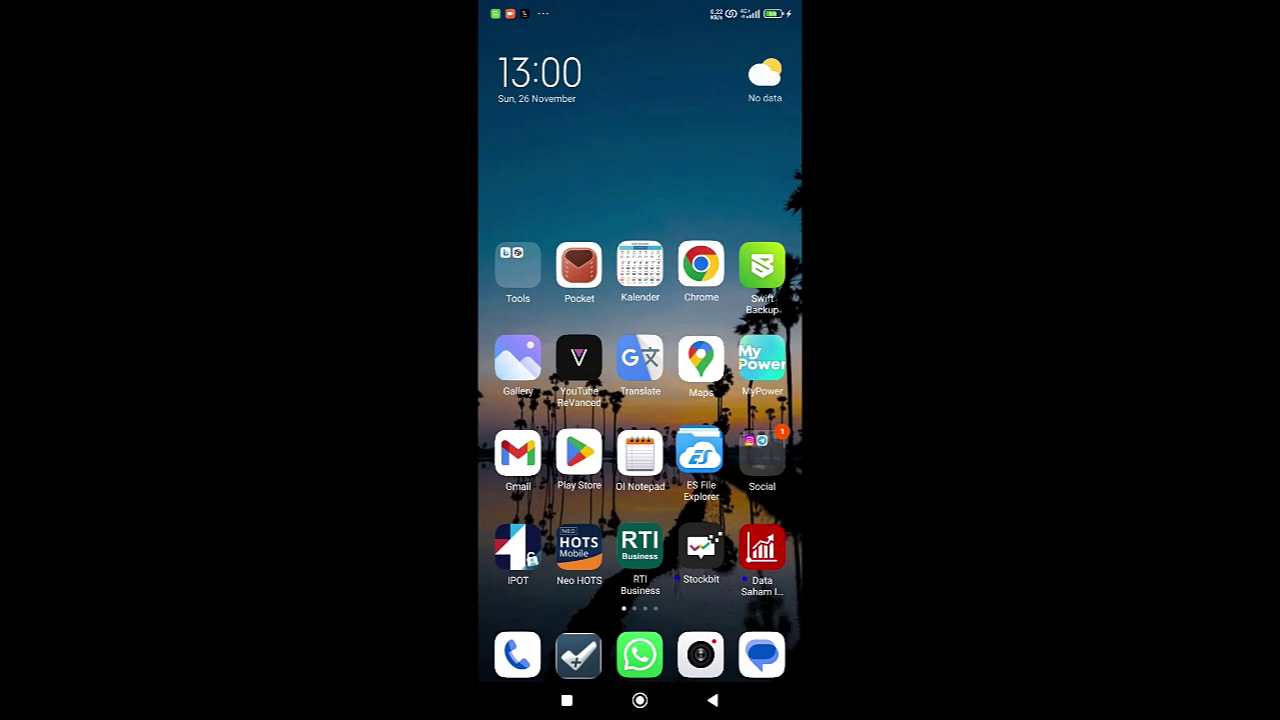
pyautogui.moveTo(740, 450); pyautogui.dragTo(540, 450)
pyautogui.moveTo(740, 400); pyautogui.dragTo(540, 400)
pyautogui.moveTo(740, 400); pyautogui.dragTo(540, 400)
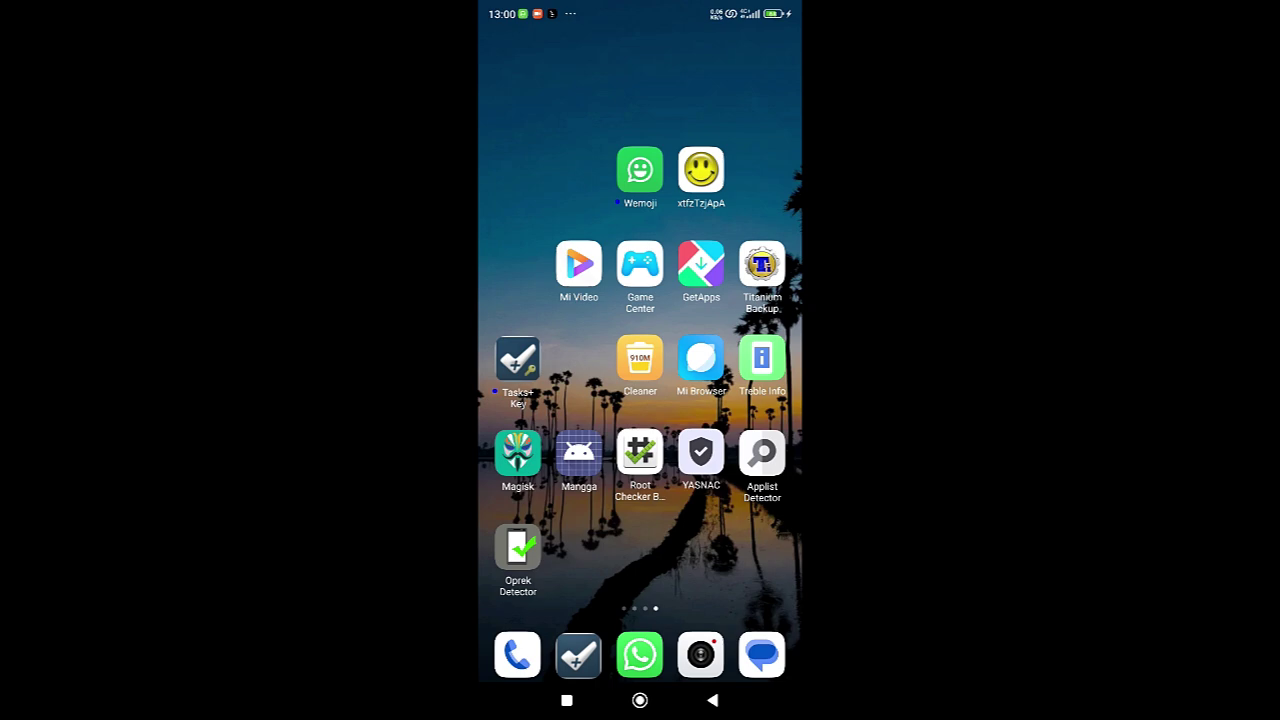
pyautogui.click(518, 453)
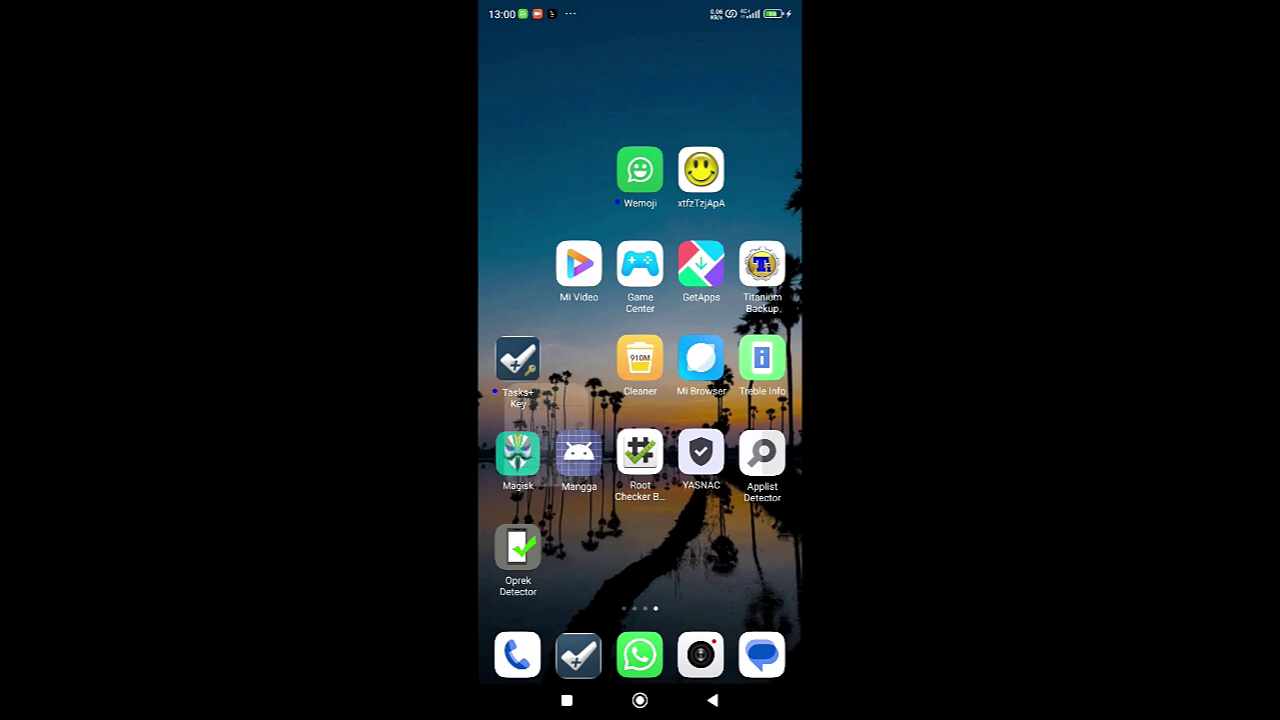
pyautogui.click(518, 660)
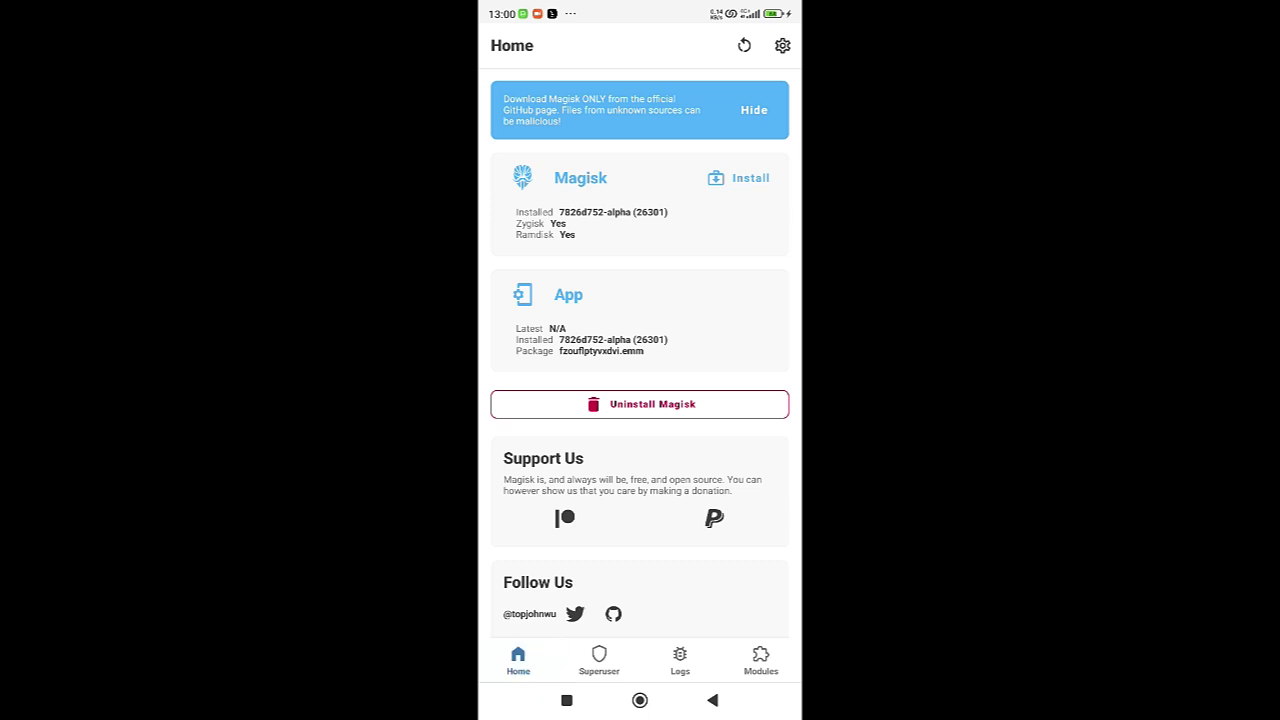
pyautogui.click(760, 660)
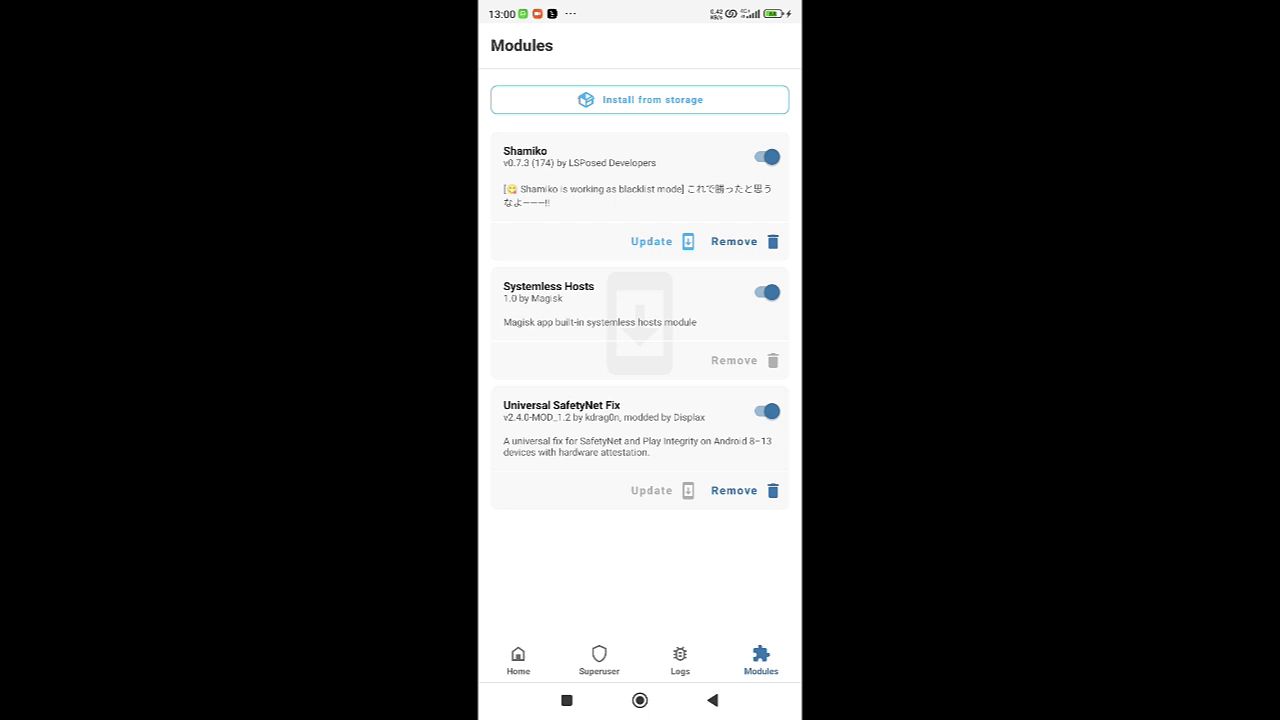
pyautogui.click(640, 99)
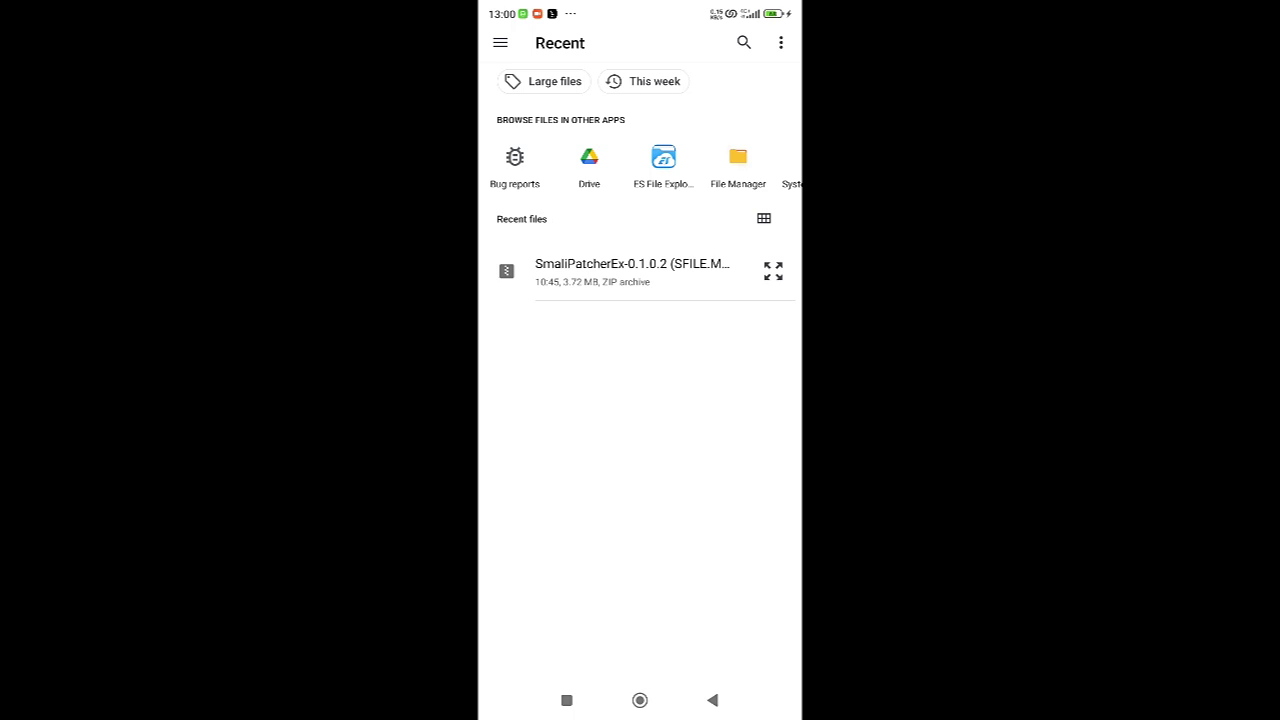
pyautogui.click(500, 43)
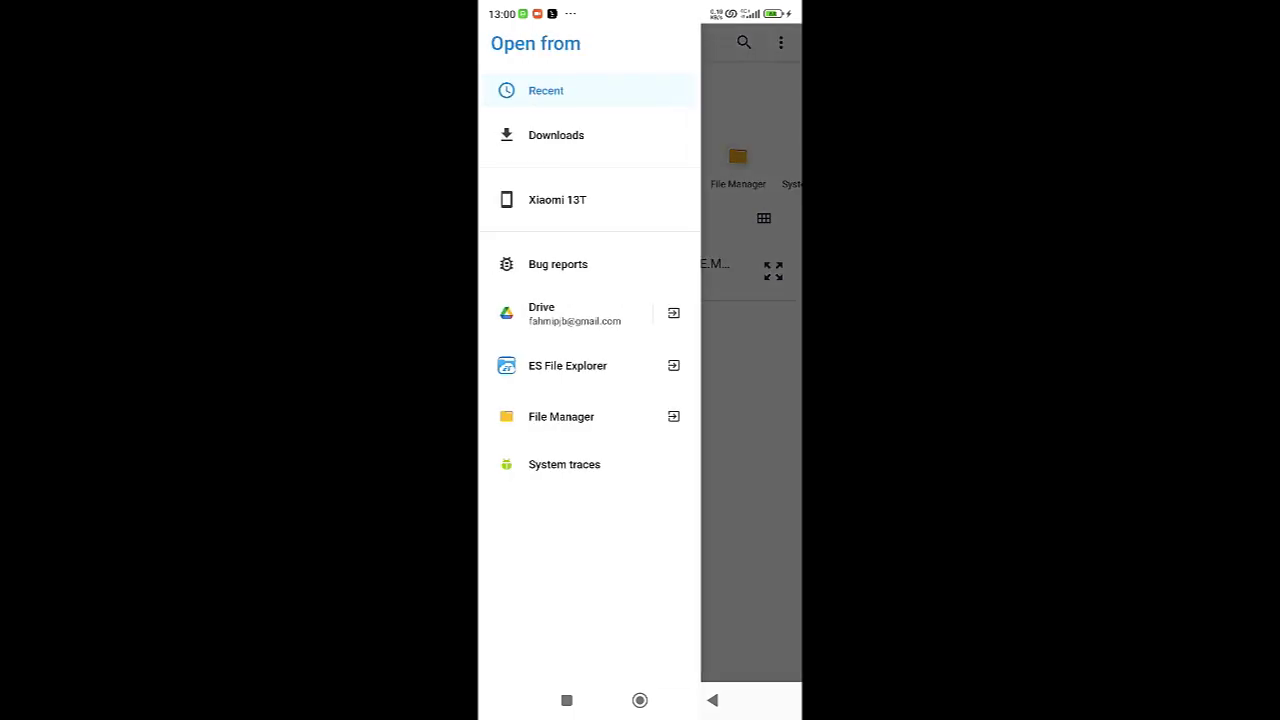
pyautogui.click(557, 200)
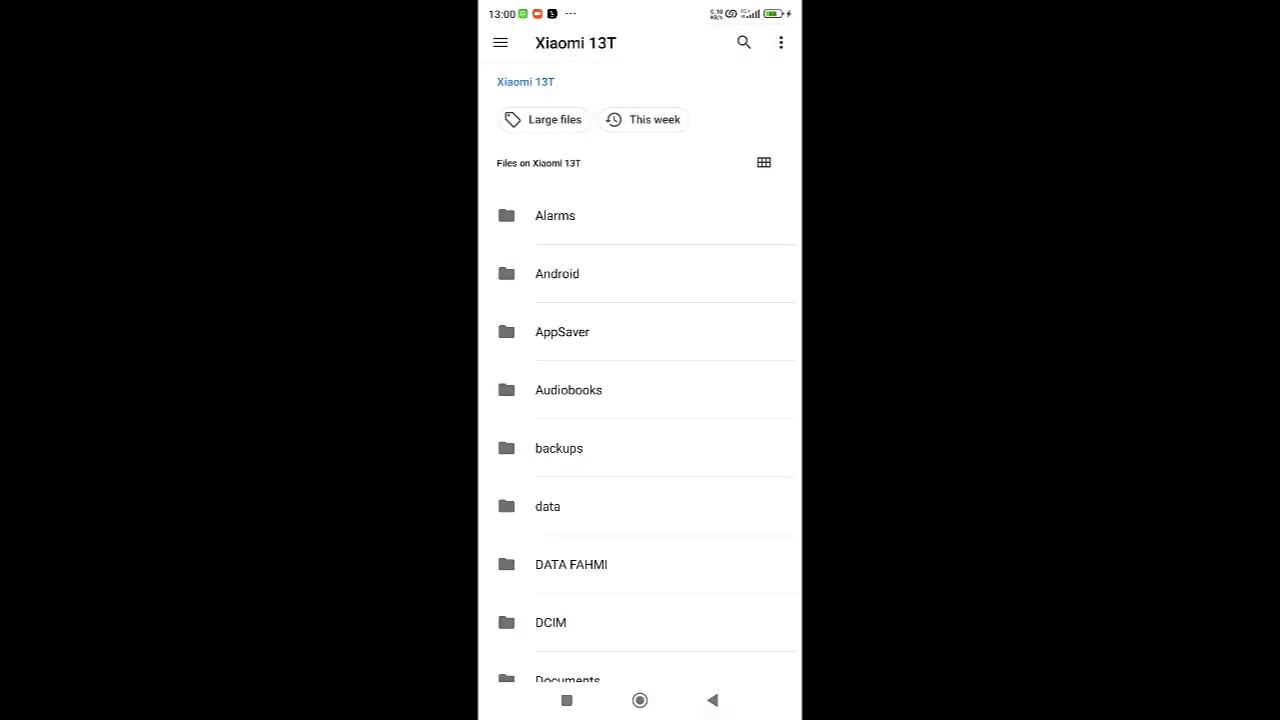
pyautogui.scroll(-10, 640, 380)
pyautogui.scroll(-15, 640, 380)
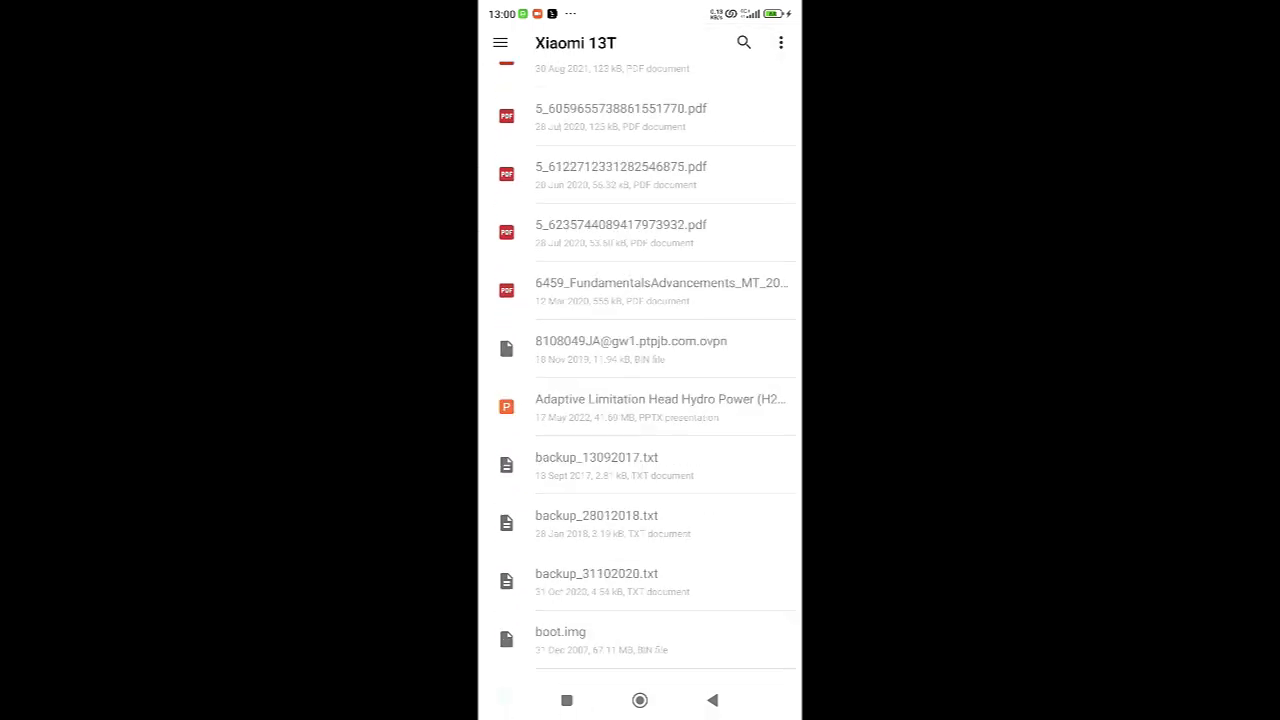
pyautogui.scroll(-20, 640, 380)
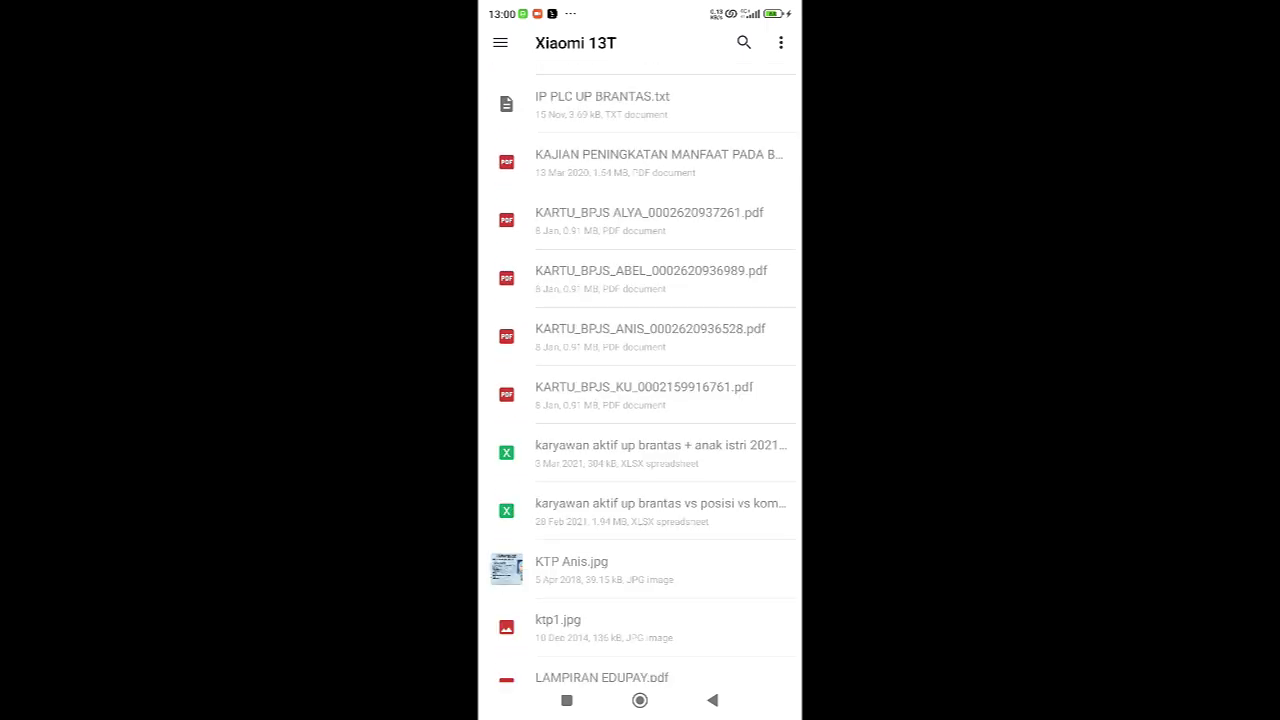
pyautogui.scroll(-10, 640, 380)
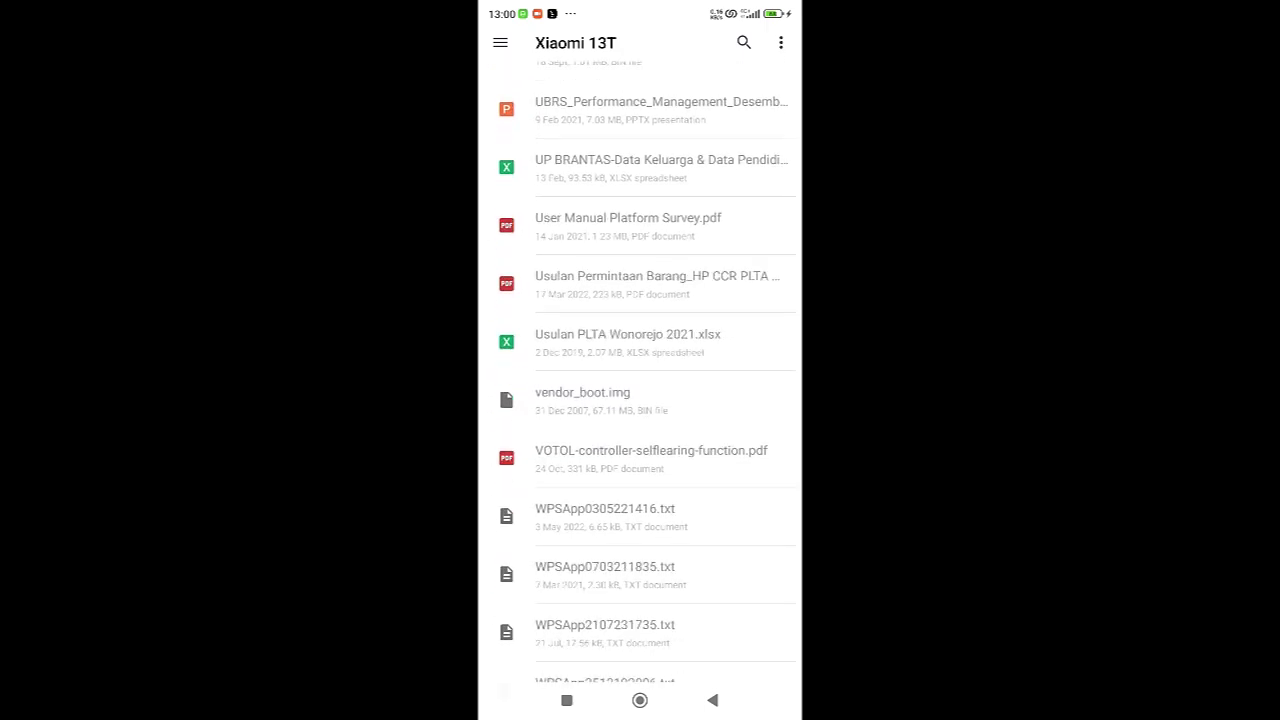
pyautogui.scroll(10, 640, 380)
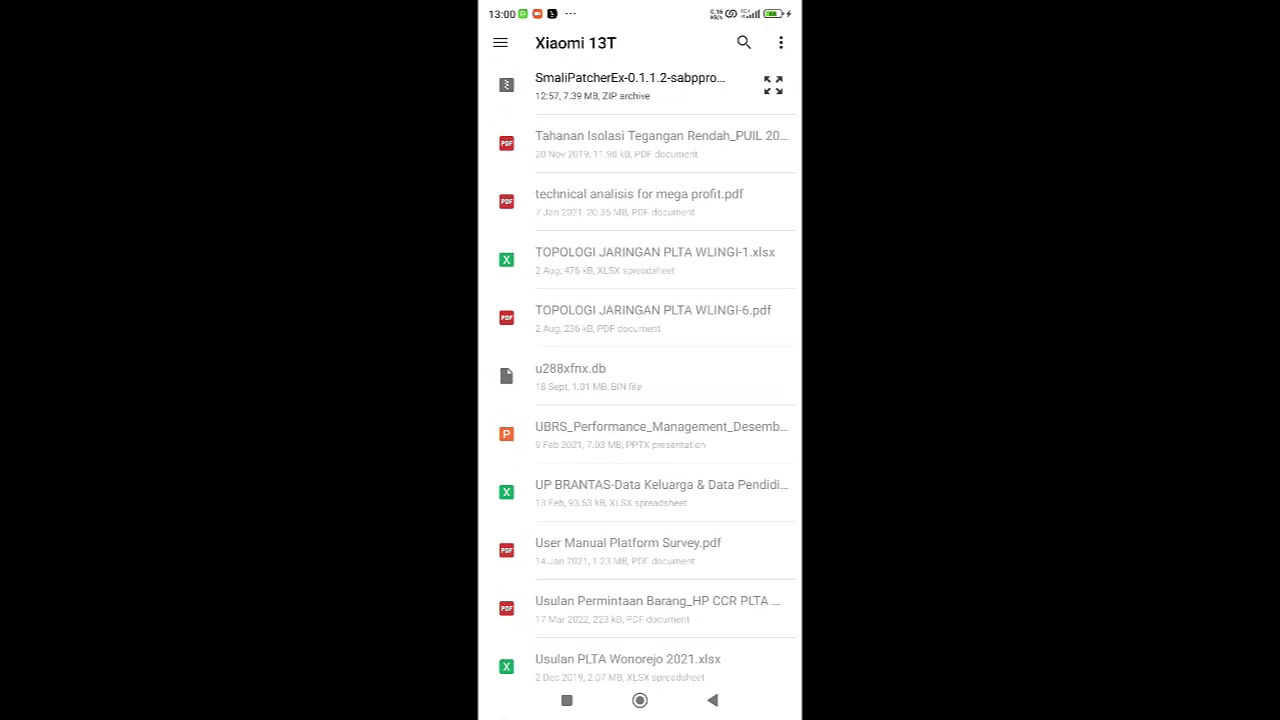
pyautogui.scroll(1, 640, 380)
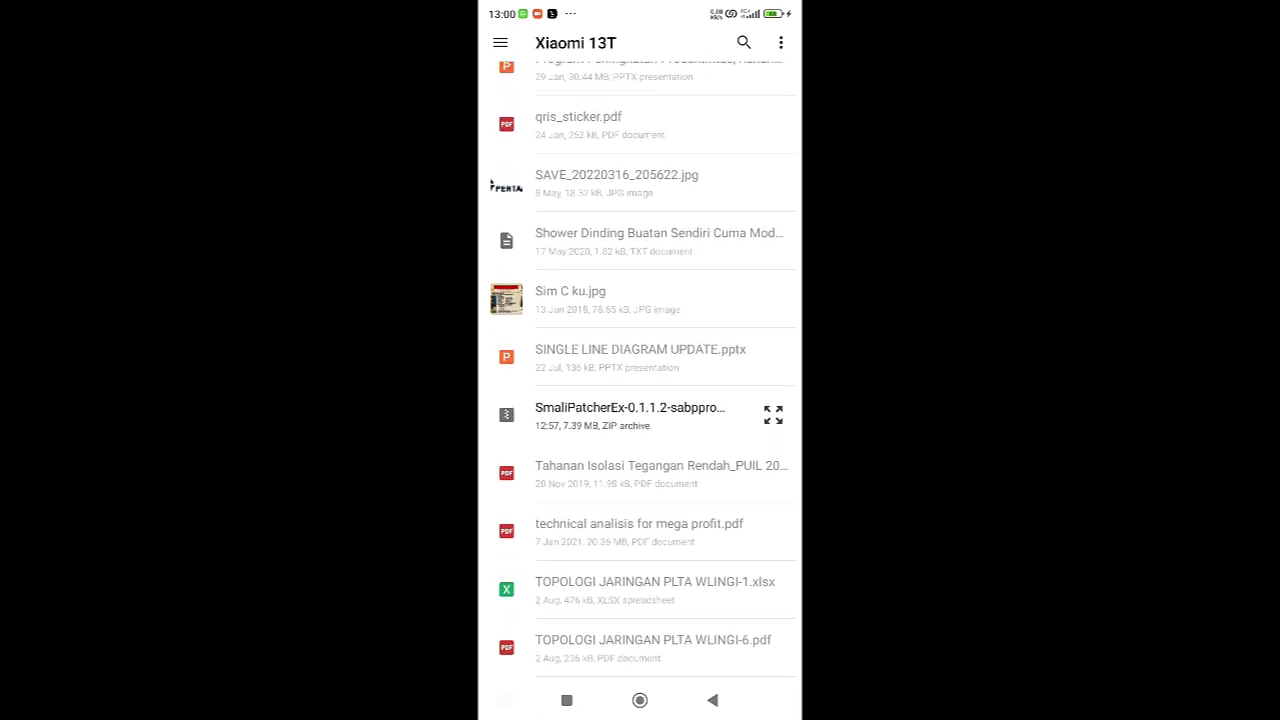
pyautogui.click(630, 415)
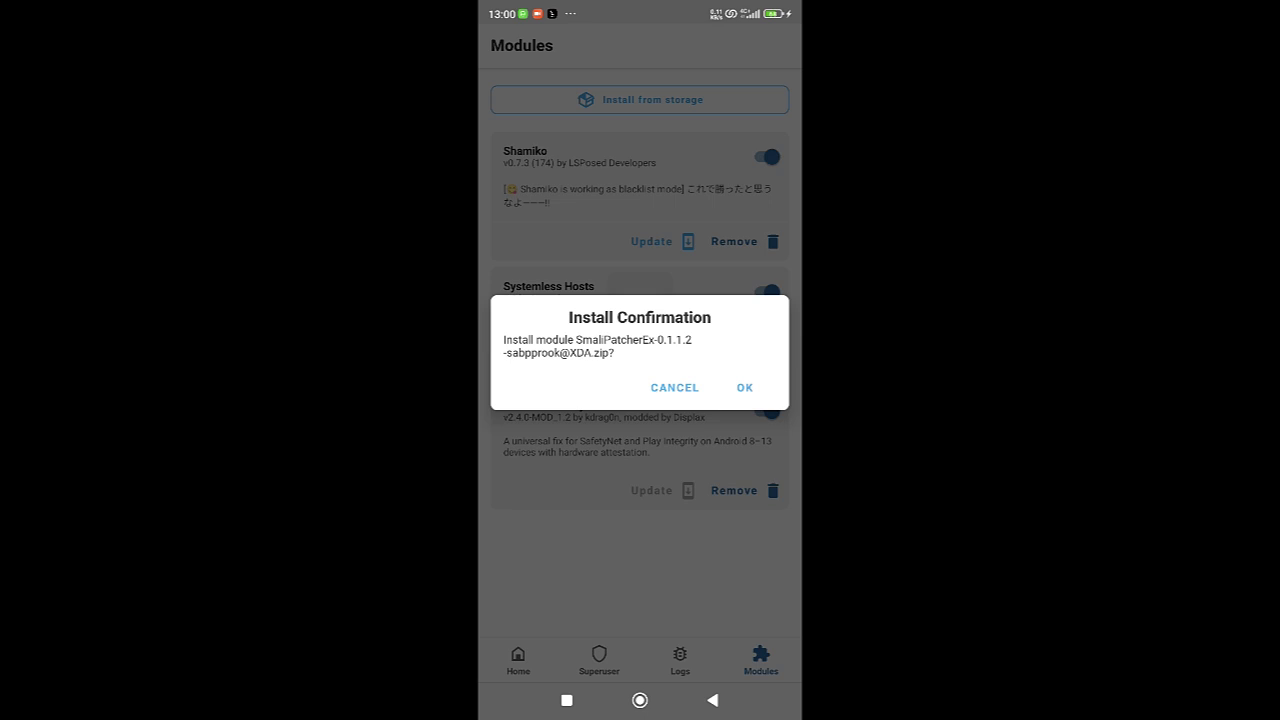
# Confirm the installation of the SmaliPatcherEx module and reboot the phone.
pyautogui.click(745, 387)
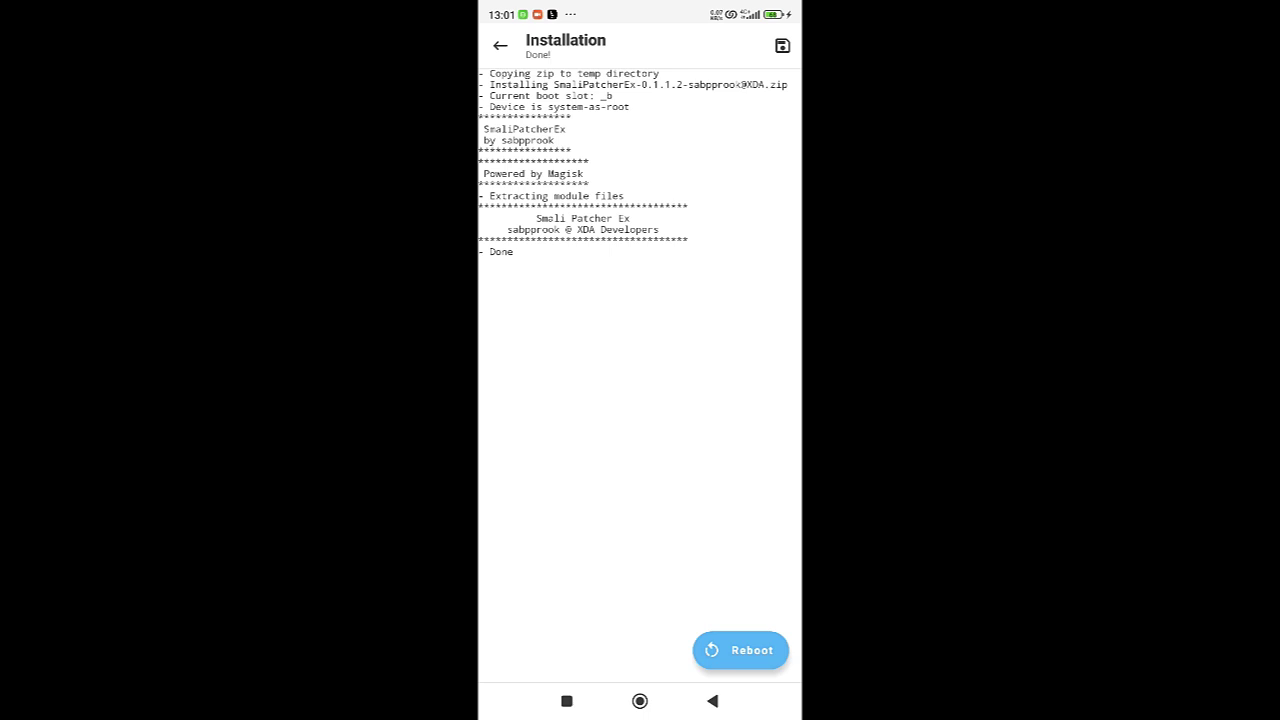
pyautogui.click(740, 650)
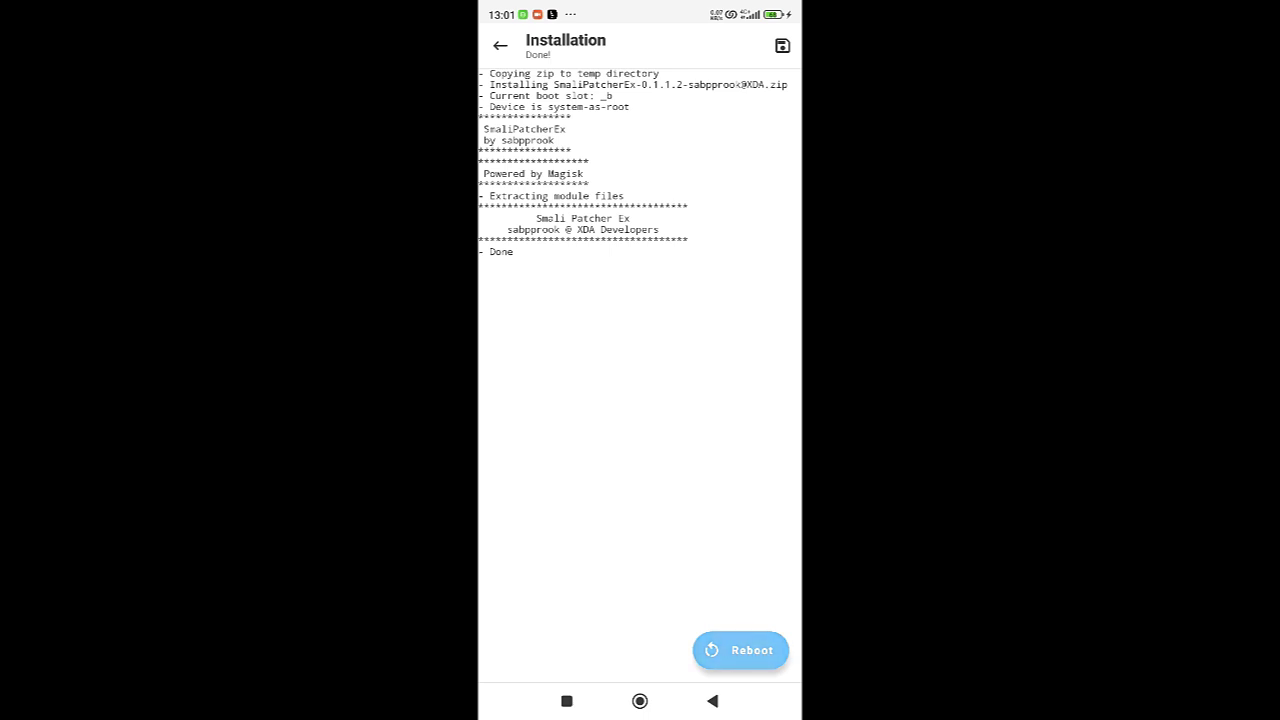